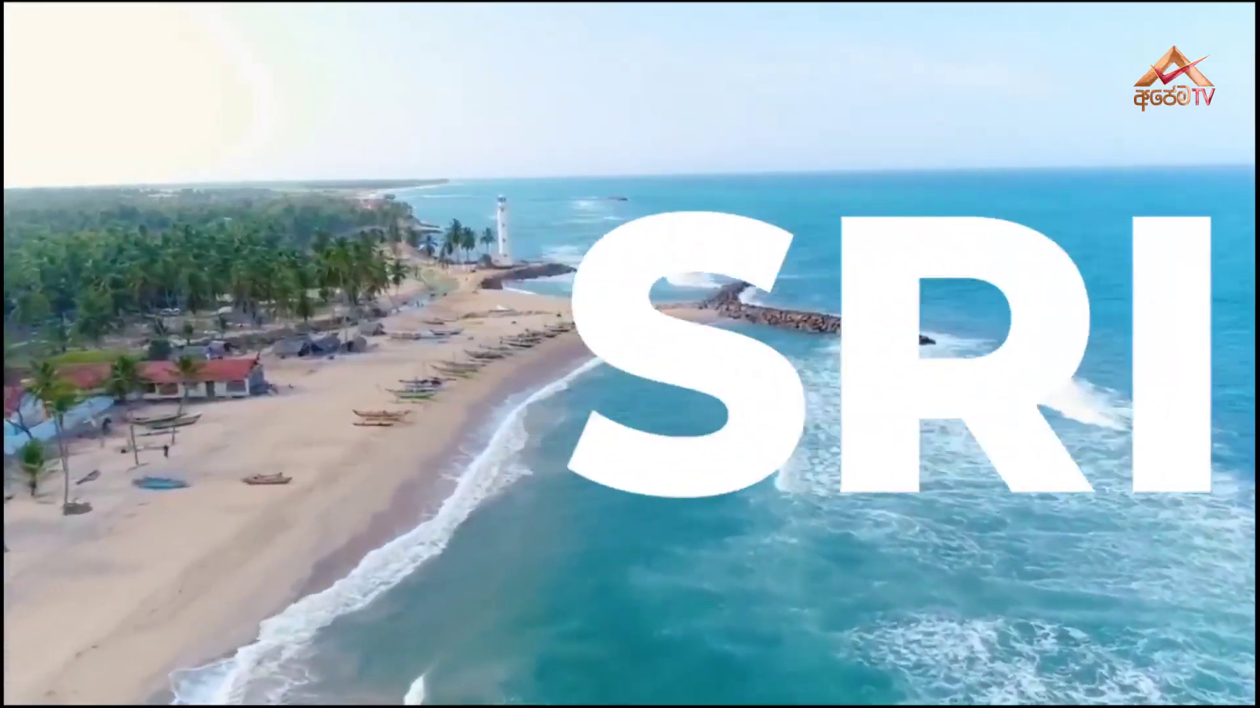
# Exit the full-screen preview of the finished SRI LANKA effect
pyautogui.press('Escape')
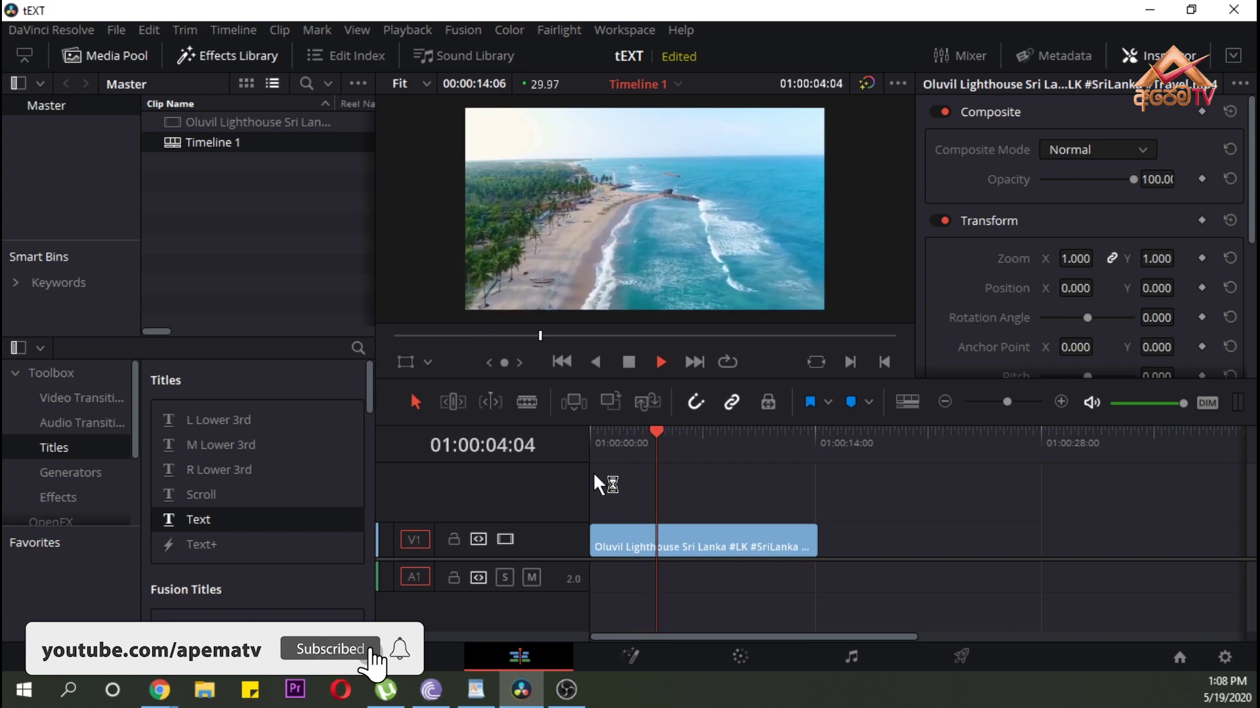
# Stop playback and rename Timeline 1 to 'Light House'
pyautogui.press('space')
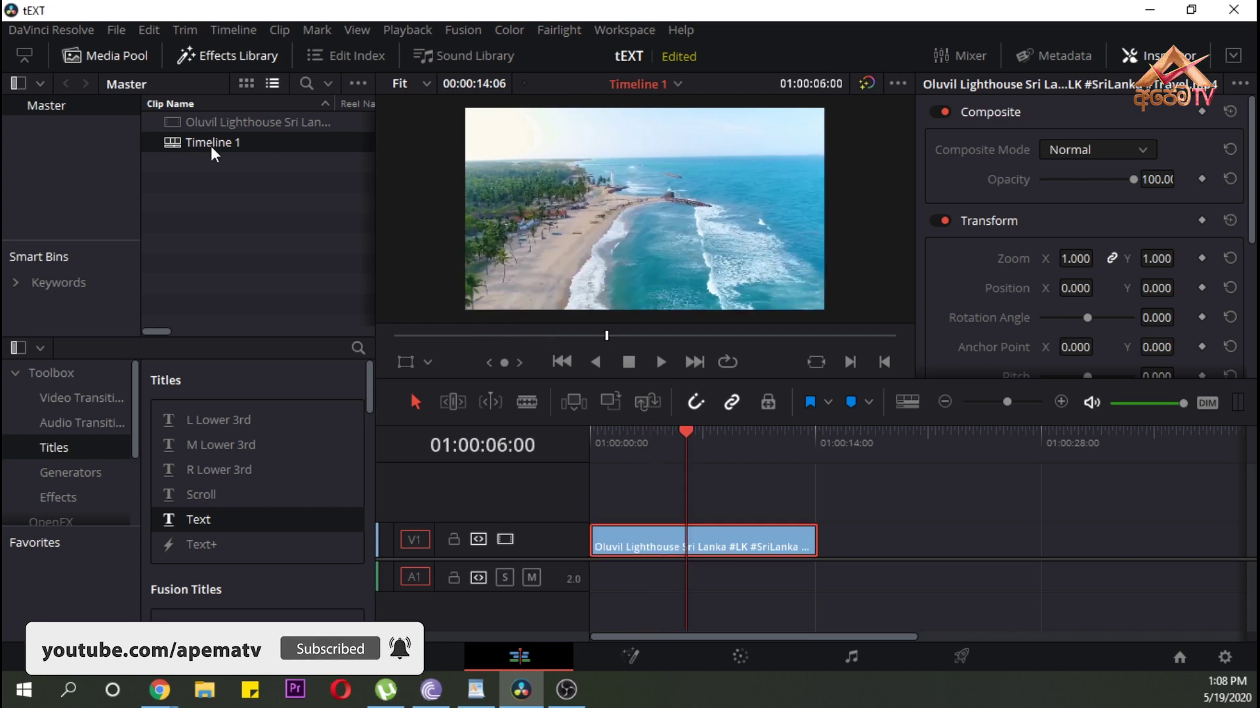
pyautogui.click(218, 143)
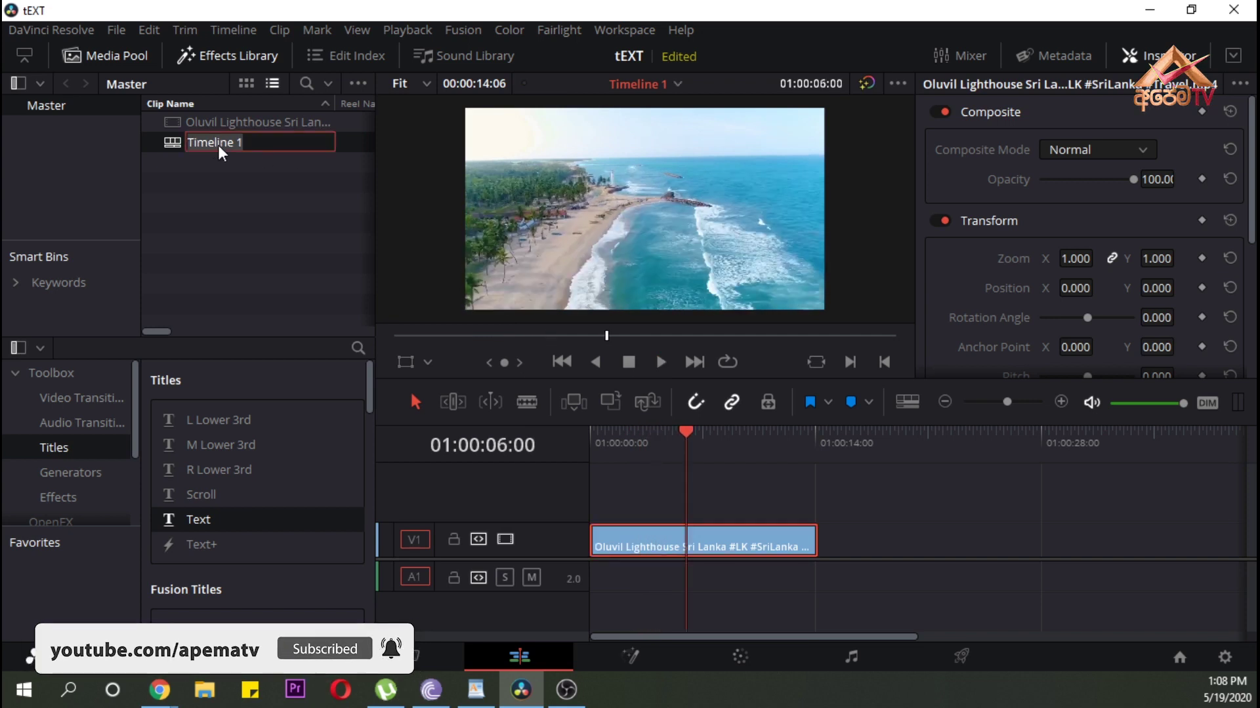
pyautogui.write('Light House')
pyautogui.press('Return')
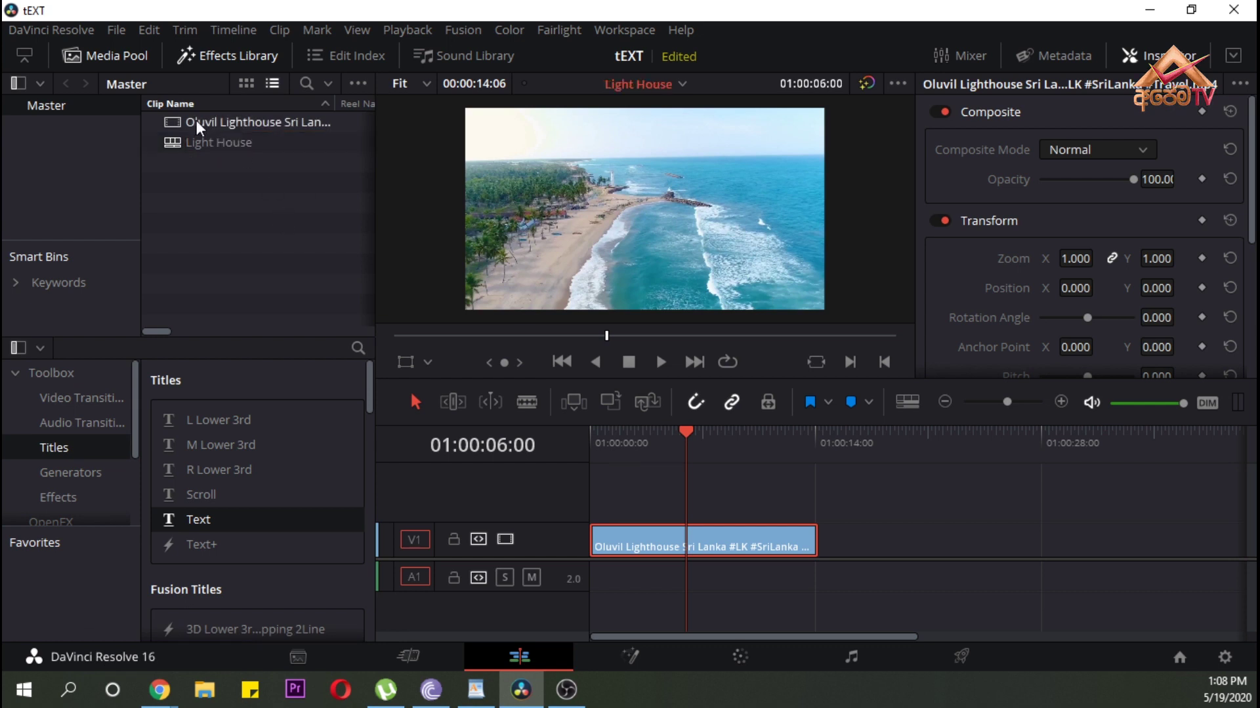
# Create a new empty timeline named 'Text' from the Media Pool
pyautogui.rightClick(243, 177)
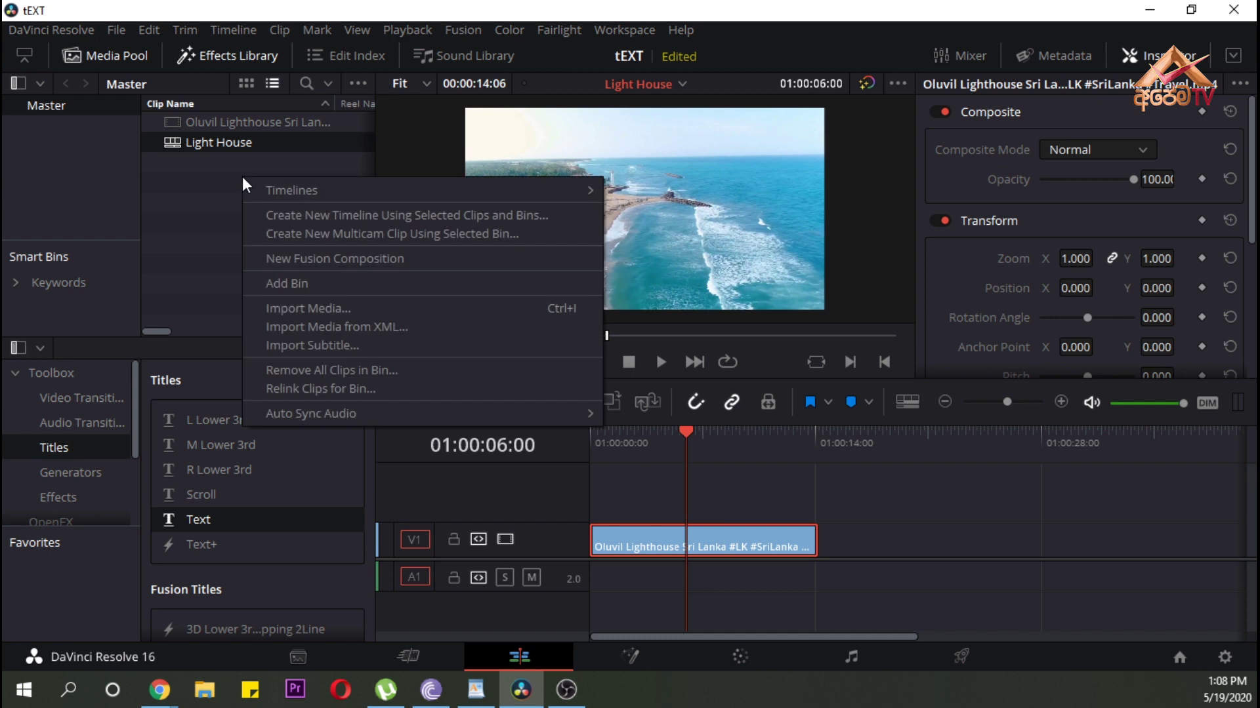
pyautogui.moveTo(260, 184)
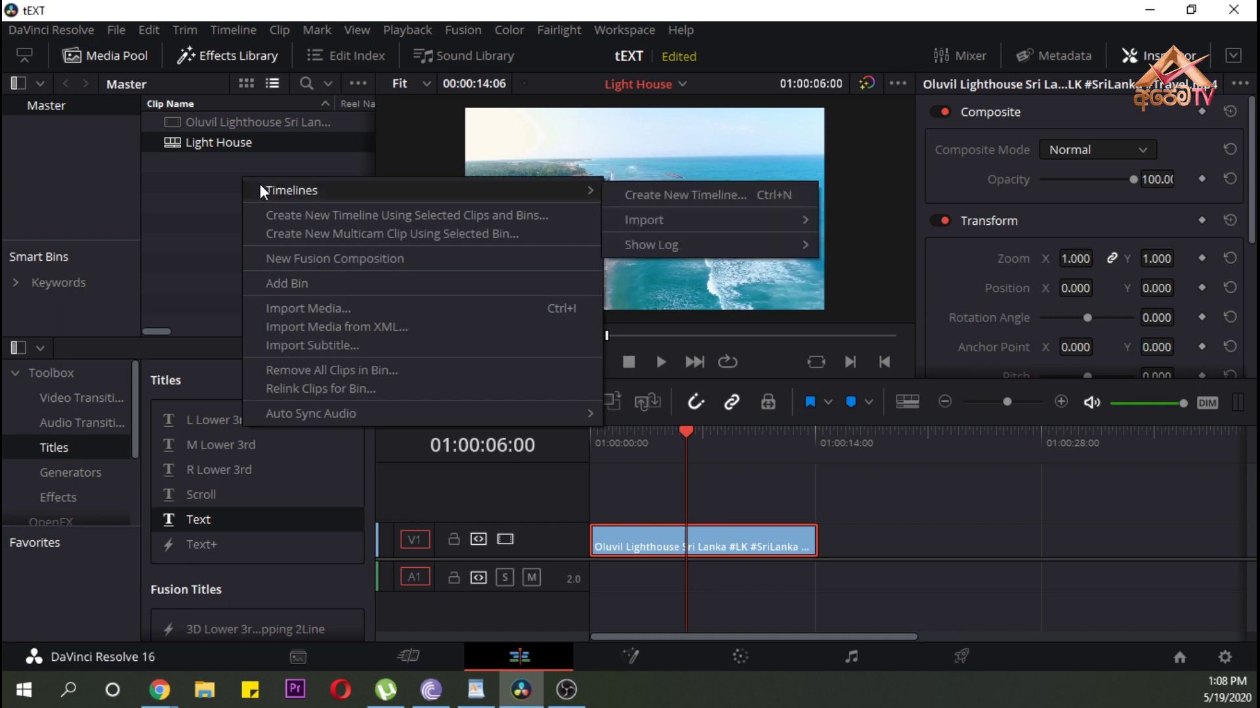
pyautogui.click(674, 196)
pyautogui.write('Text')
pyautogui.press('Return')
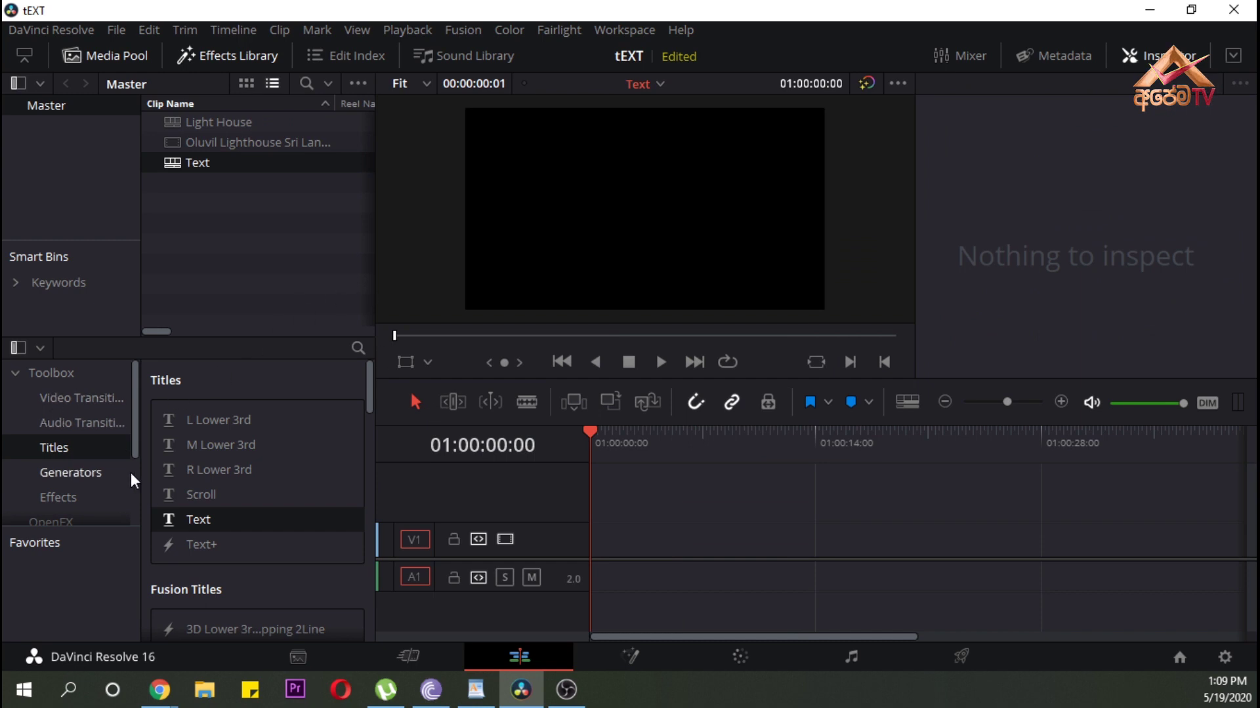
# Add a Text title to V1, lengthen it to about eight seconds, and enter 'SRI LANKA'
pyautogui.moveTo(165, 519)
pyautogui.mouseDown()
pyautogui.moveTo(620, 546)
pyautogui.moveTo(591, 555)
pyautogui.mouseUp()
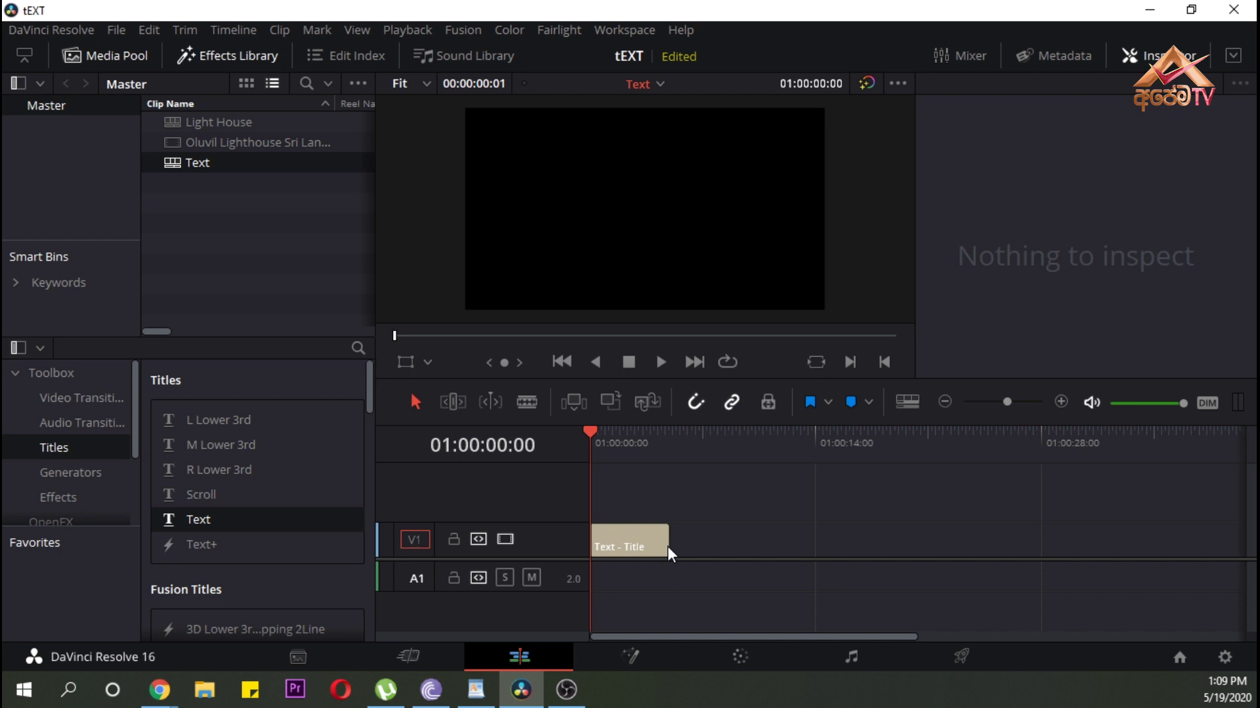
pyautogui.moveTo(669, 554); pyautogui.dragTo(814, 555)
pyautogui.tripleClick(1045, 197)
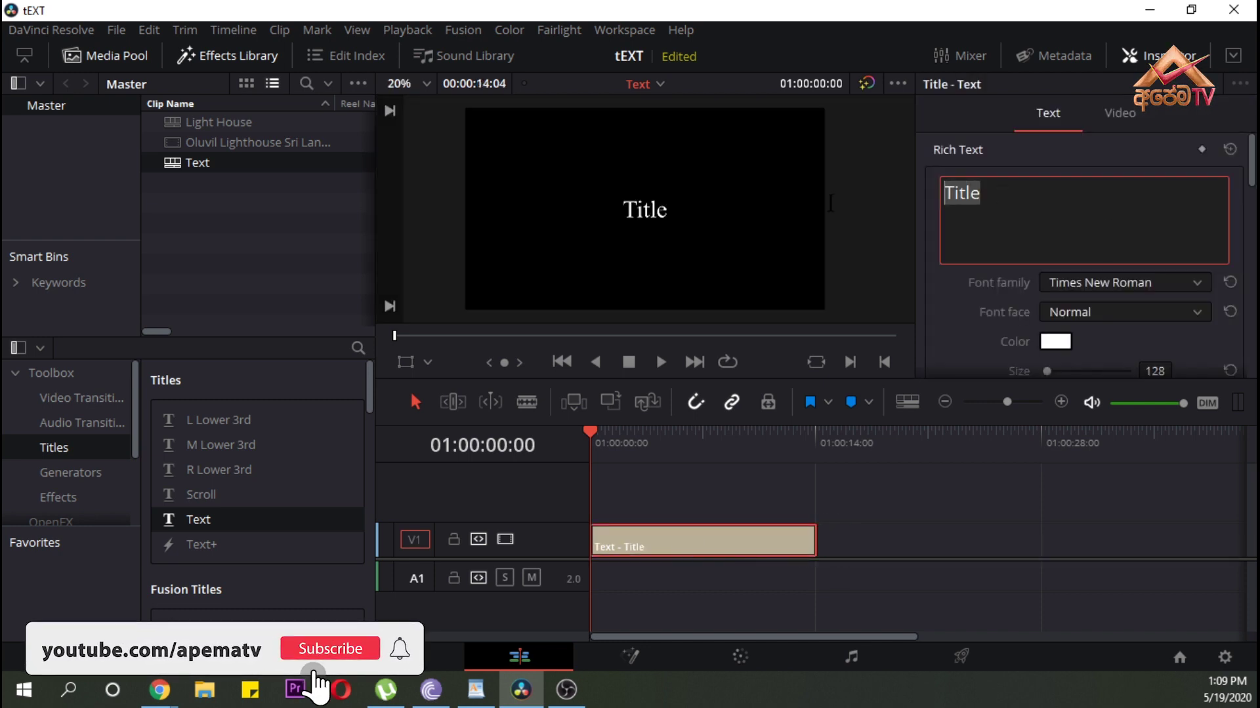
pyautogui.write('SRI LANKA')
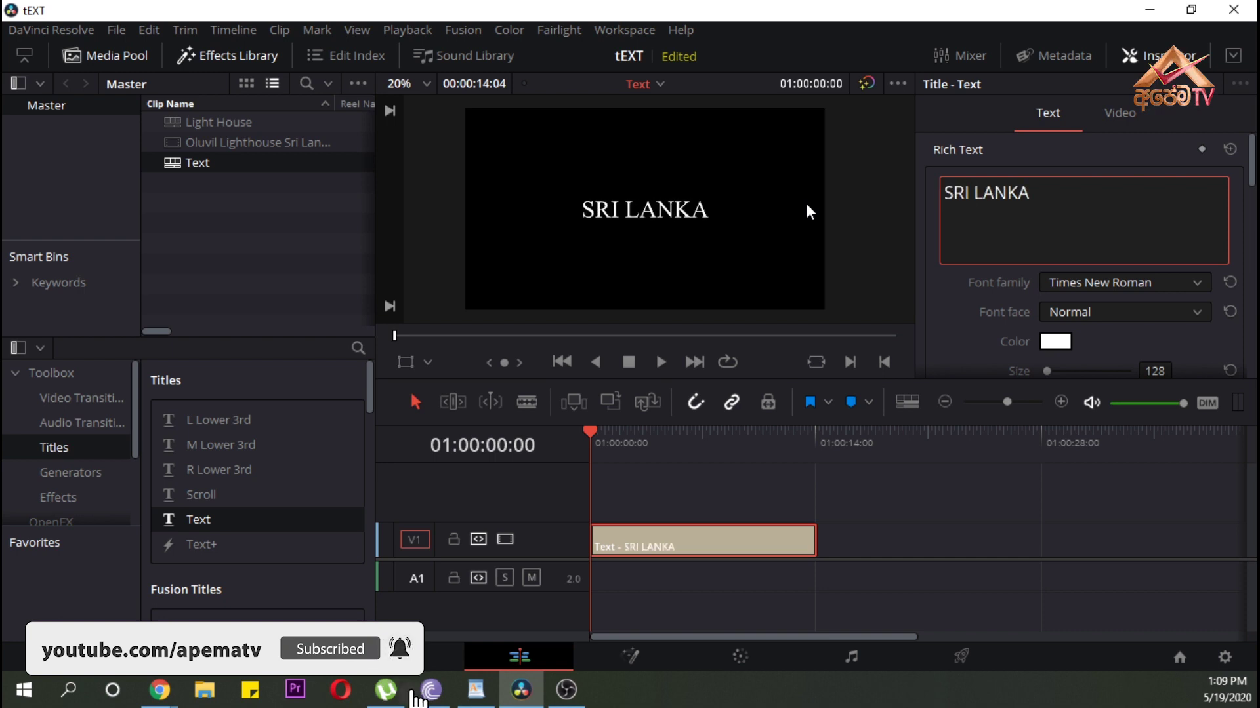
pyautogui.click(662, 514)
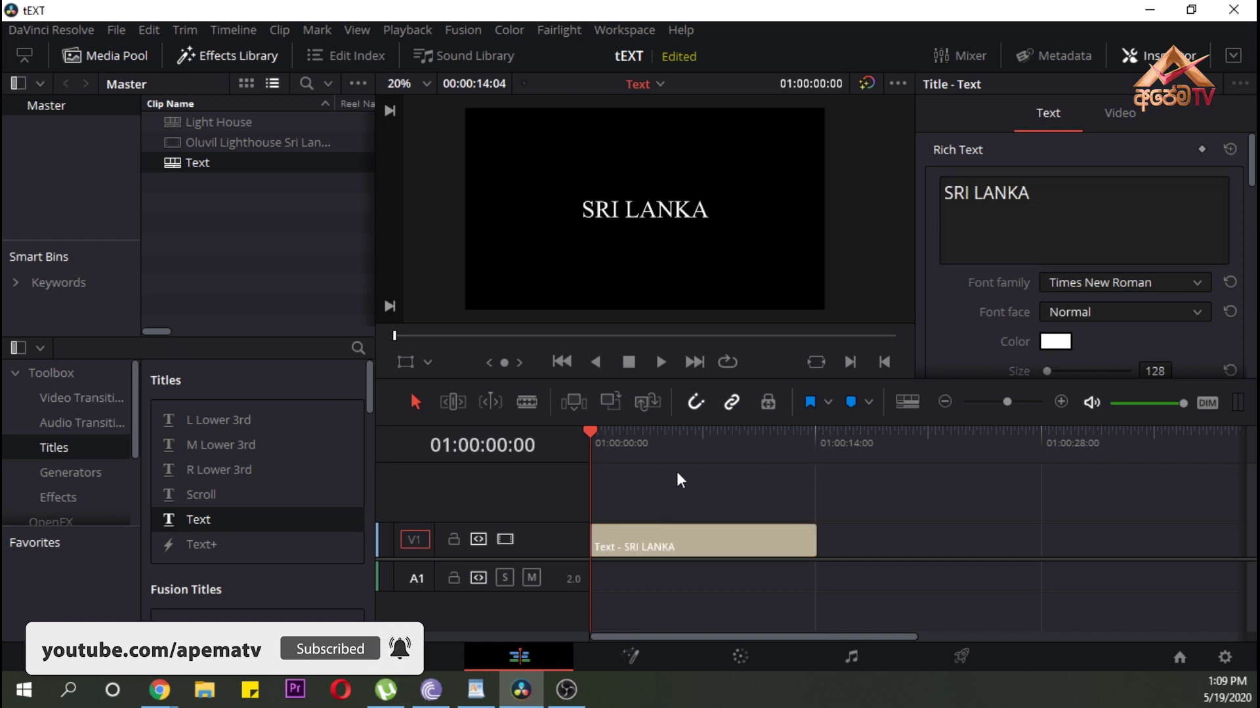
pyautogui.click(678, 547)
# Set the title font to Montserrat ExtraBold and enlarge it to zoom 2.170
pyautogui.click(1104, 281)
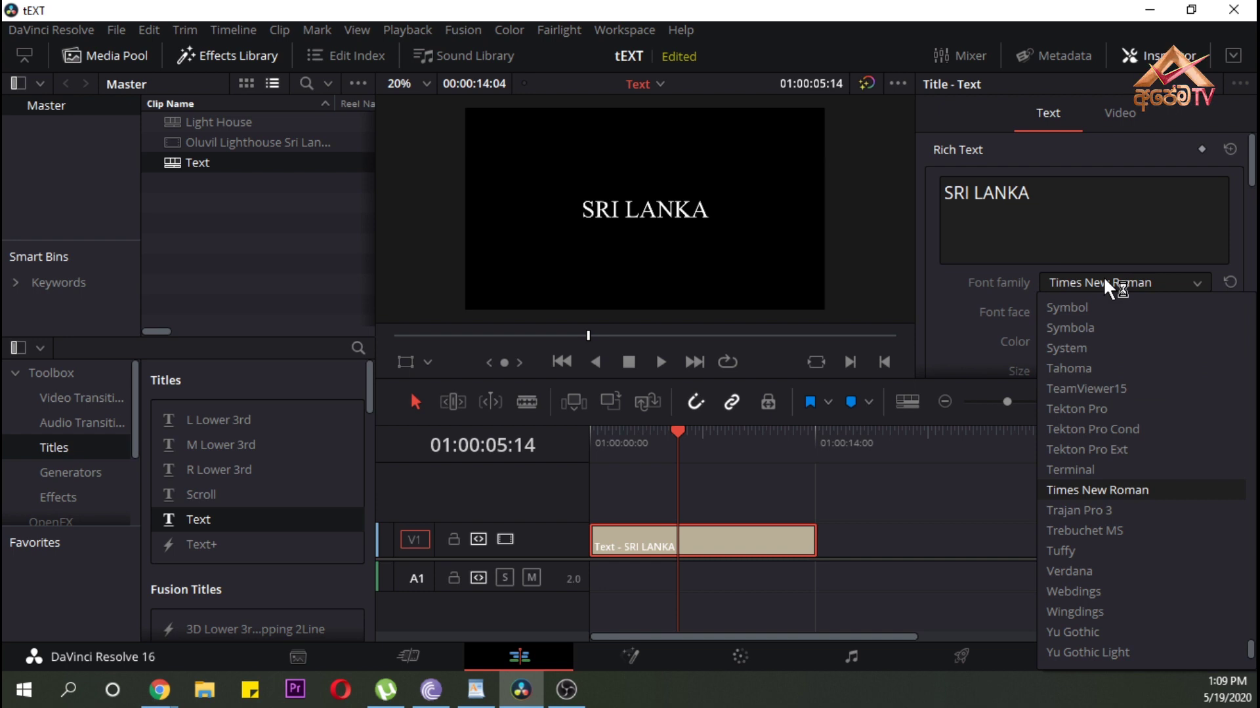
pyautogui.write('Montserrat ExtraBold')
pyautogui.press('Return')
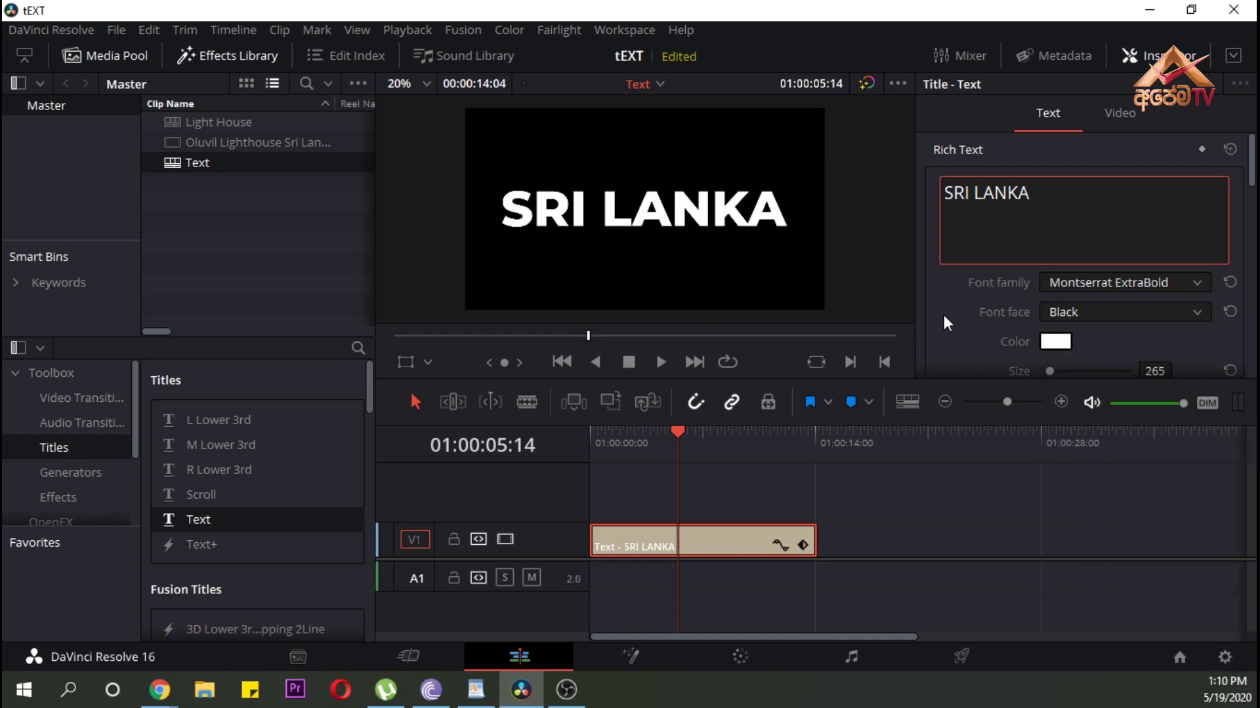
pyautogui.scroll(-3, 943, 314)
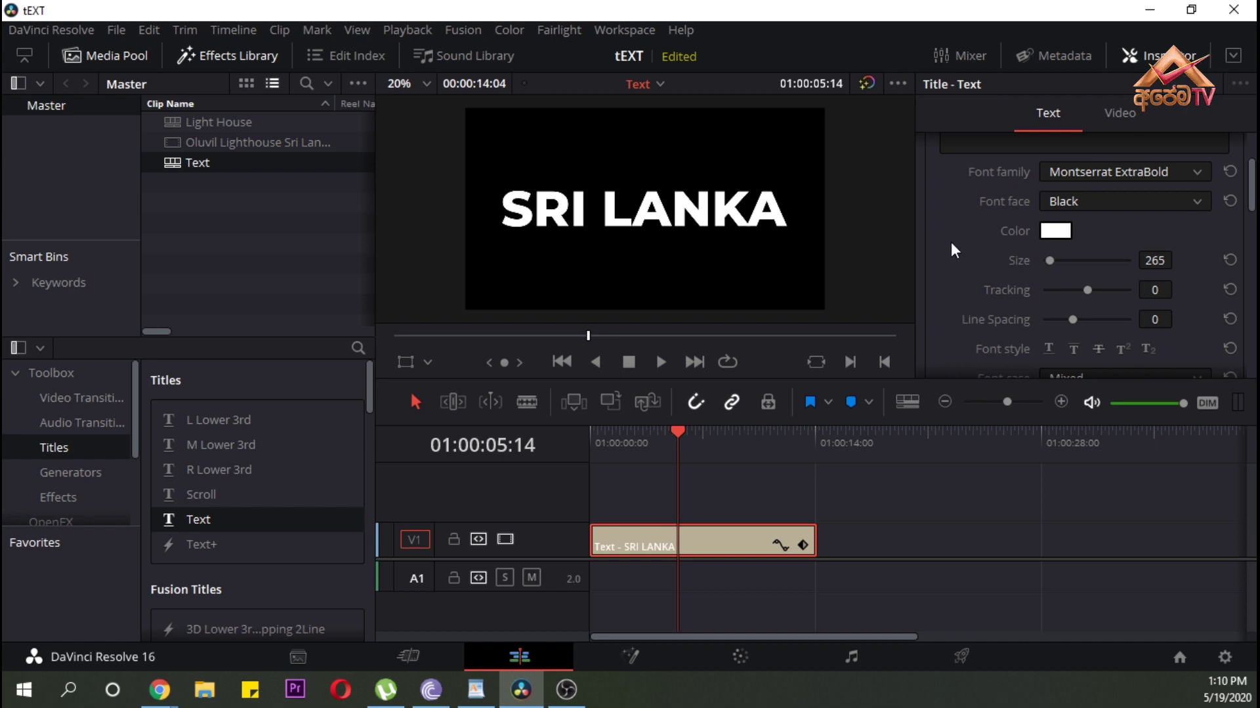
pyautogui.scroll(-1, 951, 242)
pyautogui.scroll(-1, 951, 241)
pyautogui.scroll(-1, 950, 241)
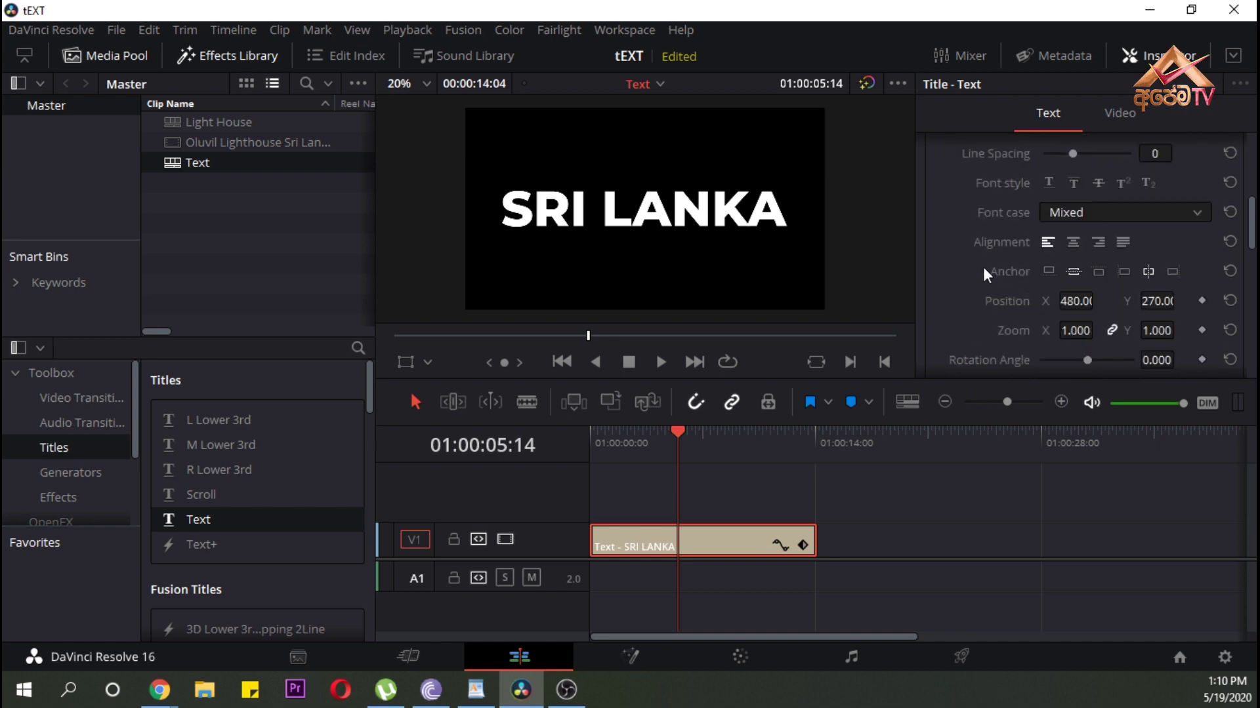
pyautogui.moveTo(668, 423); pyautogui.dragTo(628, 436)
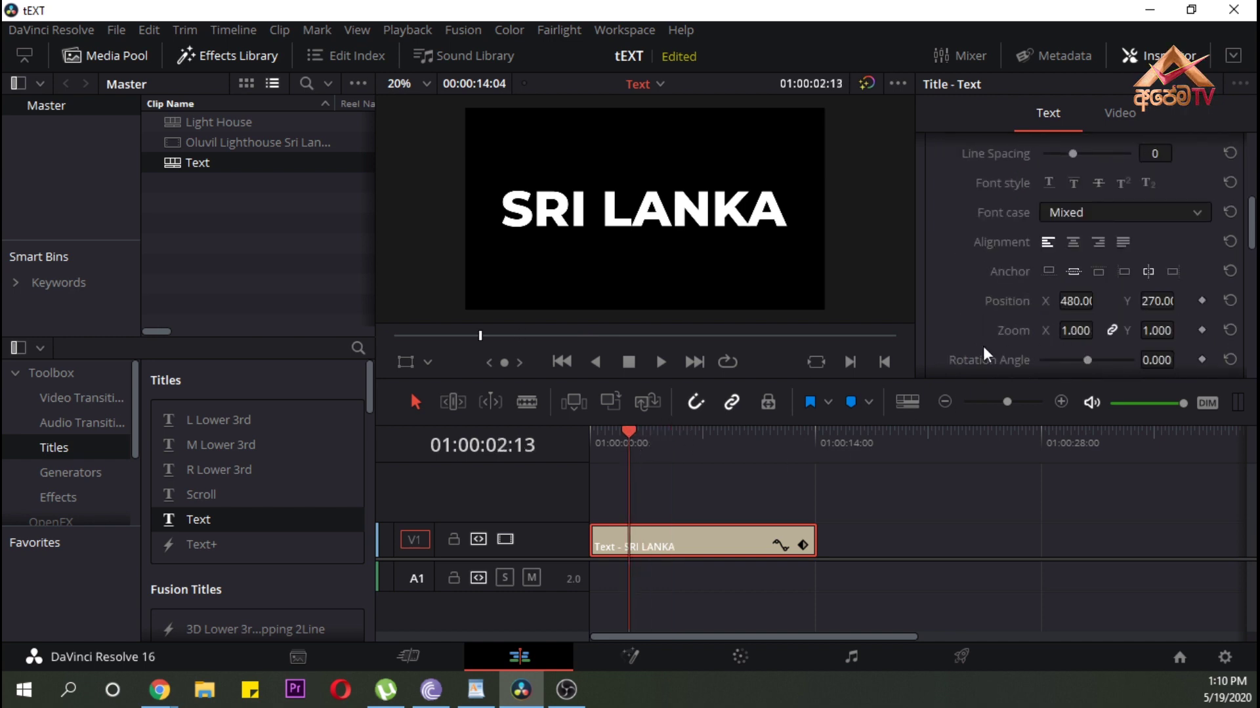
pyautogui.moveTo(1065, 340); pyautogui.dragTo(1097, 329)
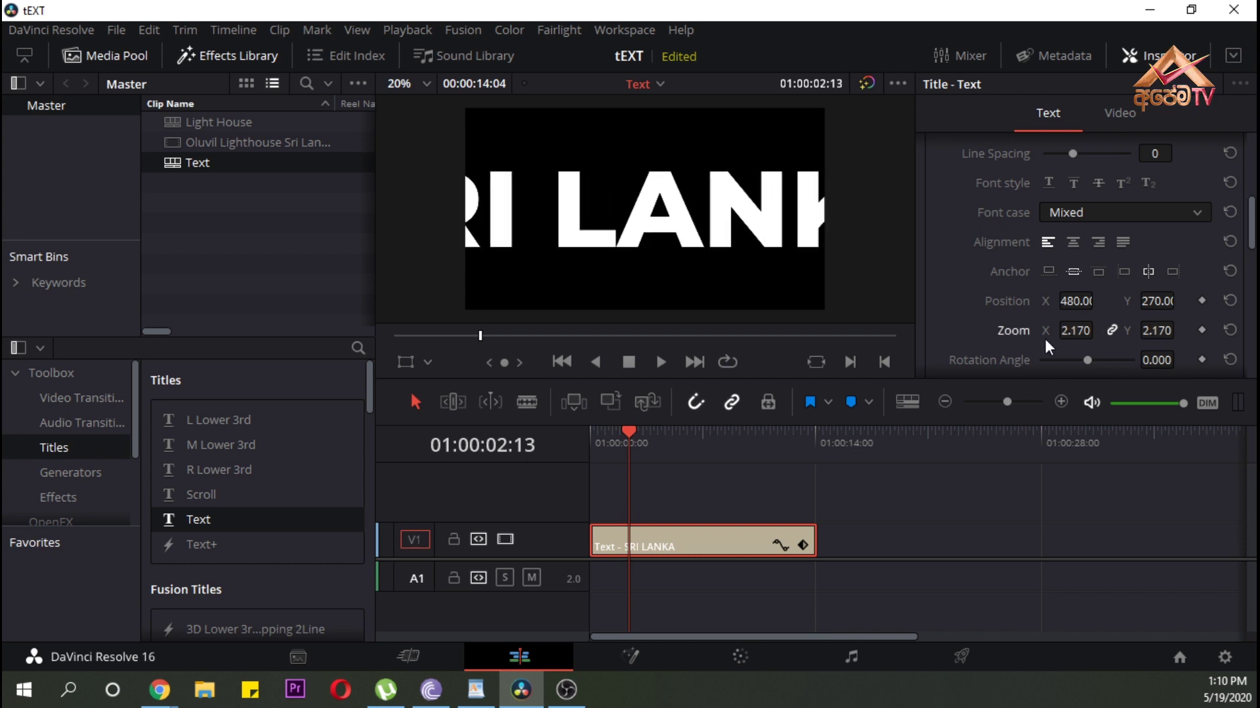
# Keyframe Position X at 1792 at 02:13 and at -834 at 06:24
pyautogui.click(1203, 302)
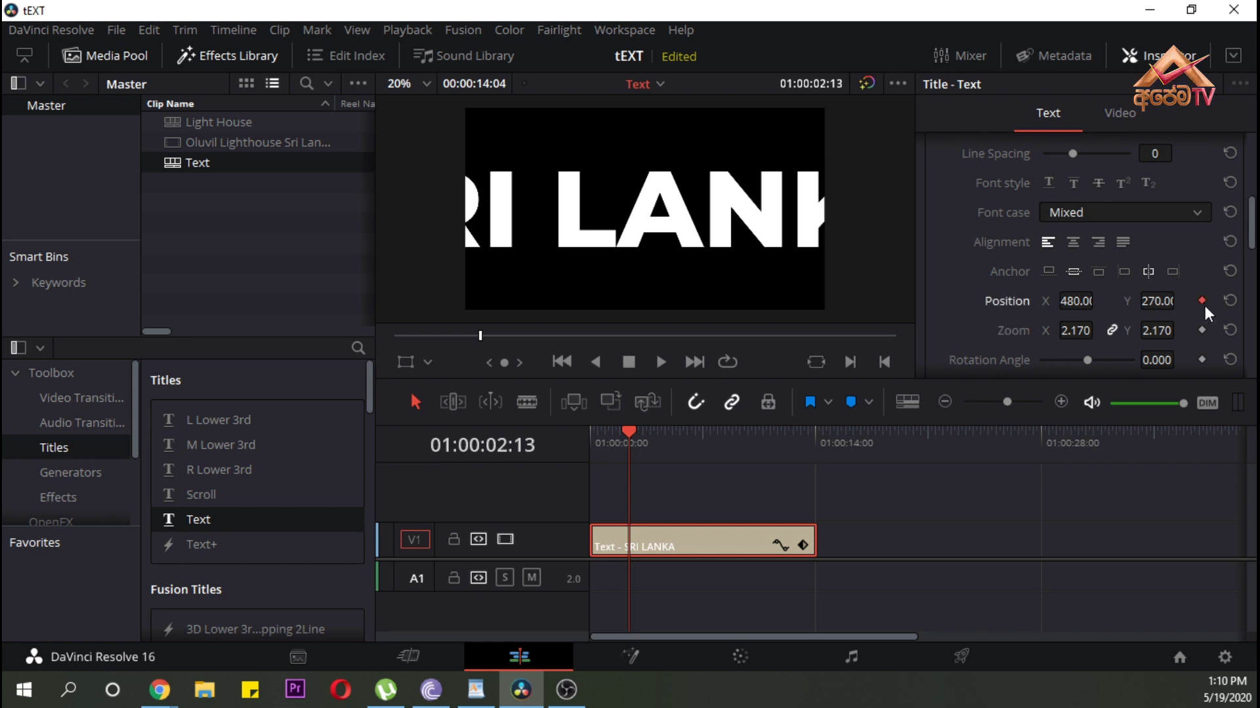
pyautogui.moveTo(1076, 305)
pyautogui.mouseDown()
pyautogui.moveTo(1098, 300)
pyautogui.moveTo(1064, 307)
pyautogui.mouseUp()
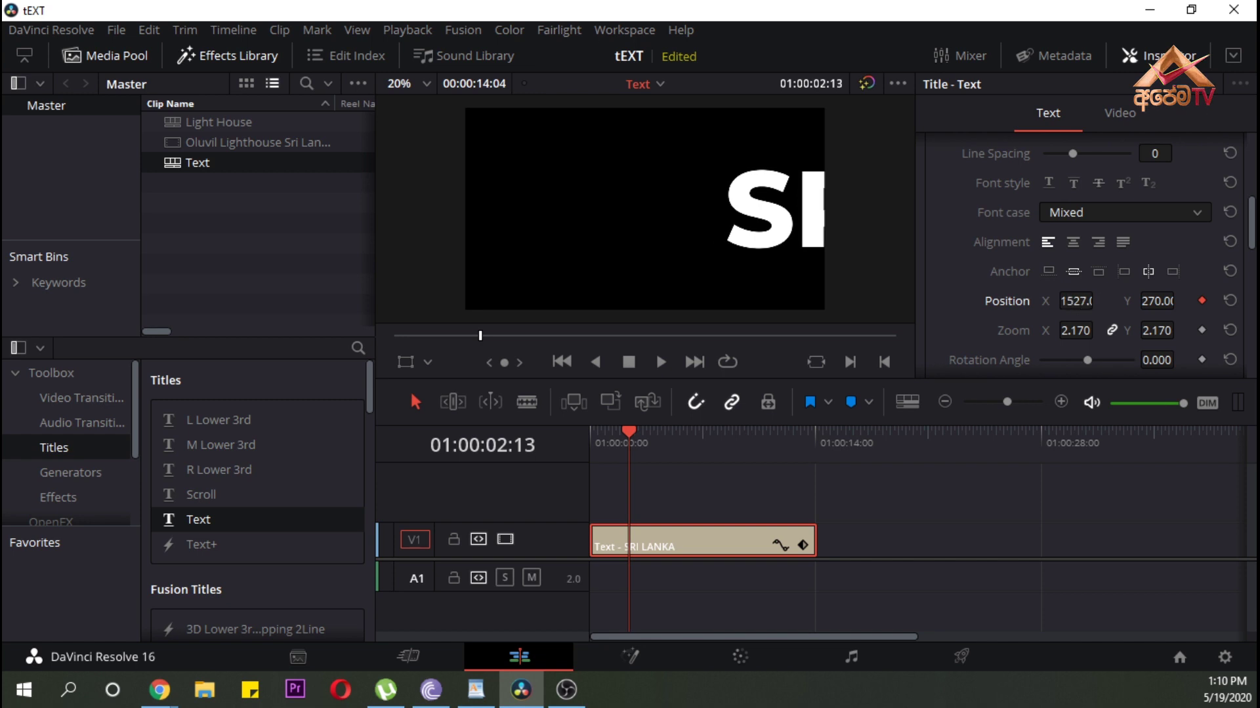
pyautogui.moveTo(1064, 308); pyautogui.dragTo(1068, 301)
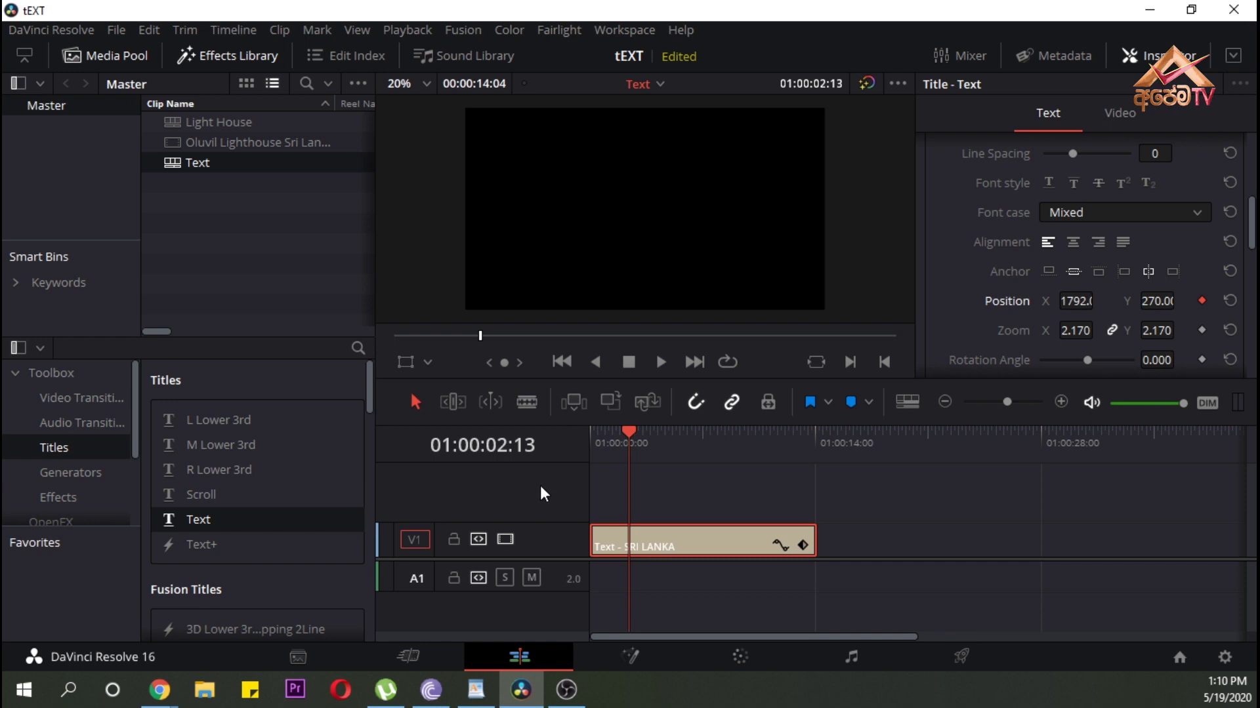
pyautogui.moveTo(629, 435); pyautogui.dragTo(700, 440)
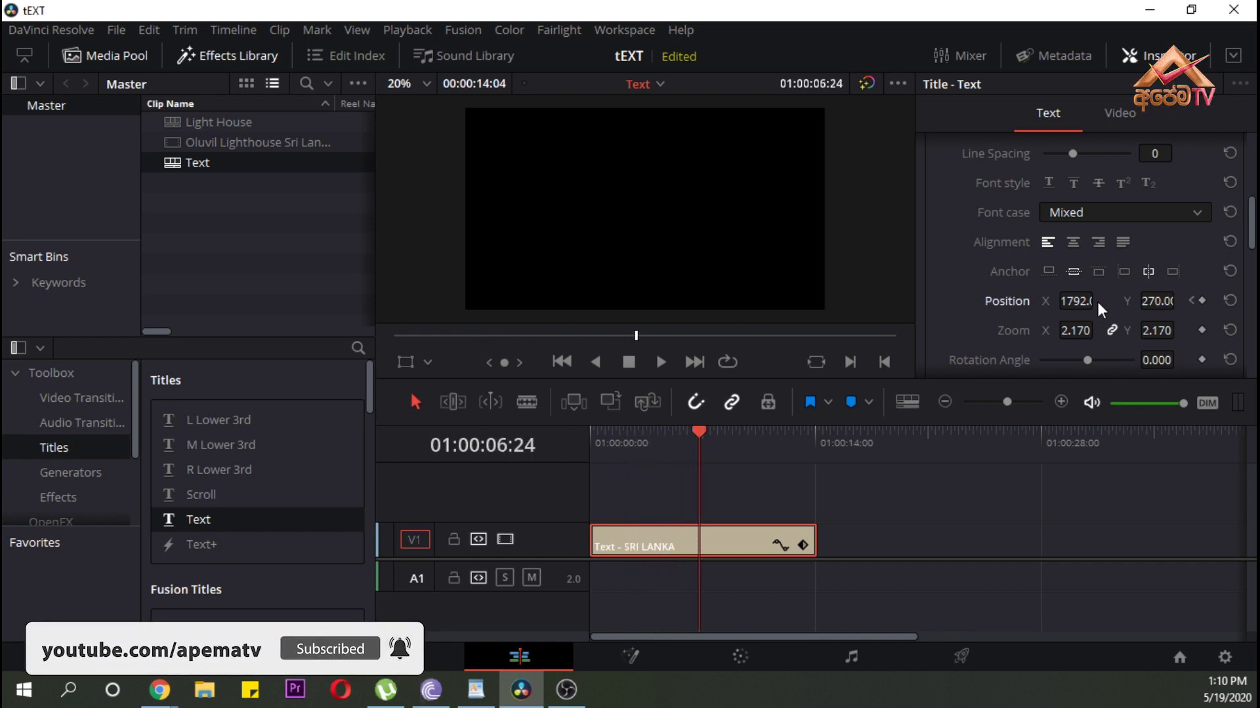
pyautogui.moveTo(1084, 307); pyautogui.dragTo(1098, 301)
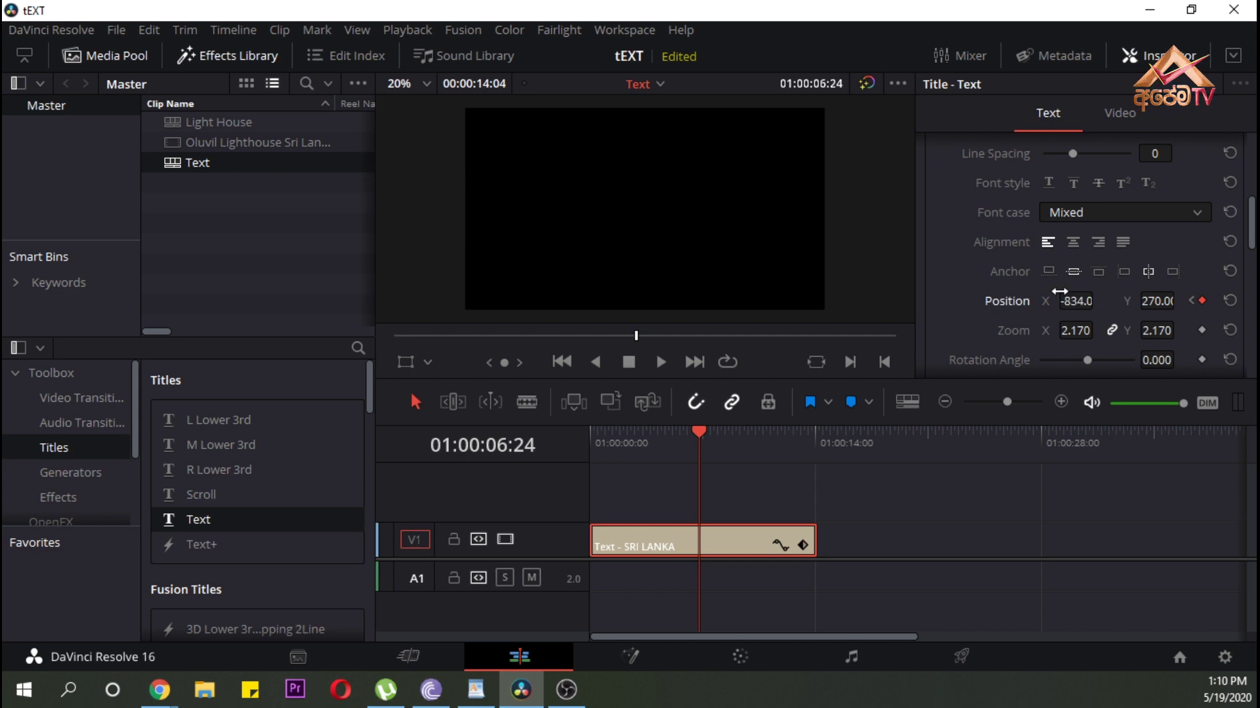
# Play back the sliding title animation from near its start
pyautogui.click(620, 445)
pyautogui.press('space')
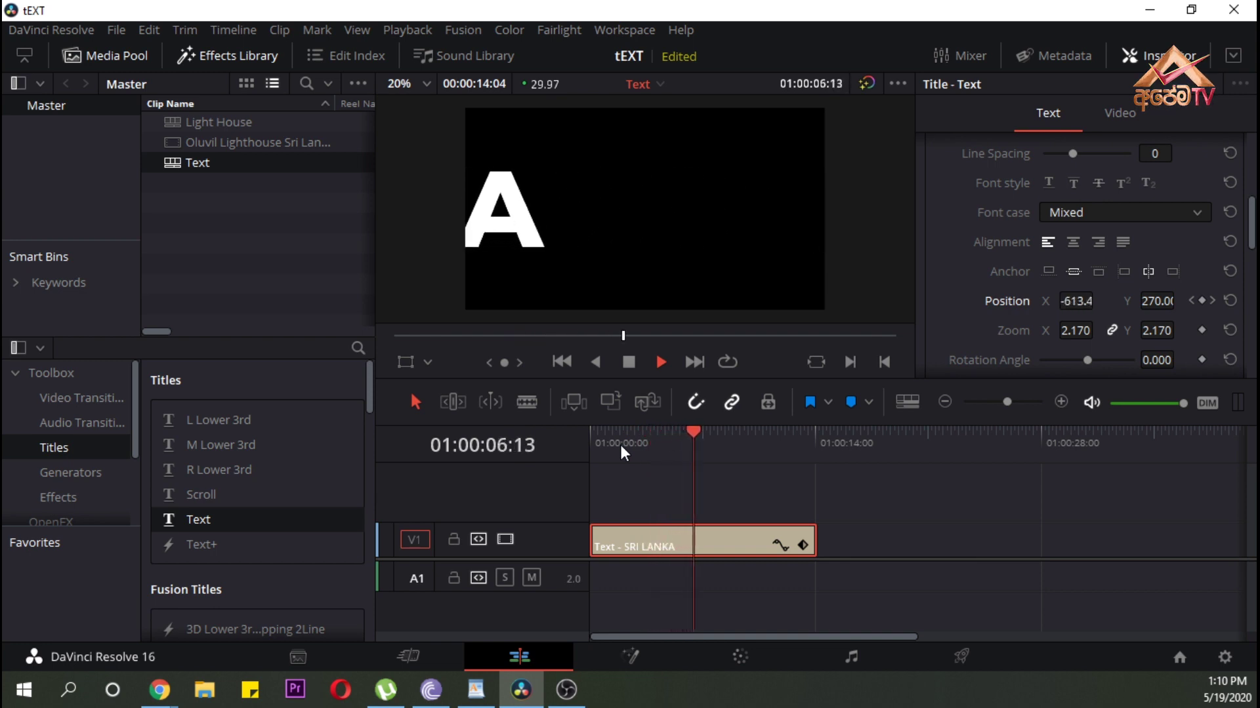
pyautogui.press('space')
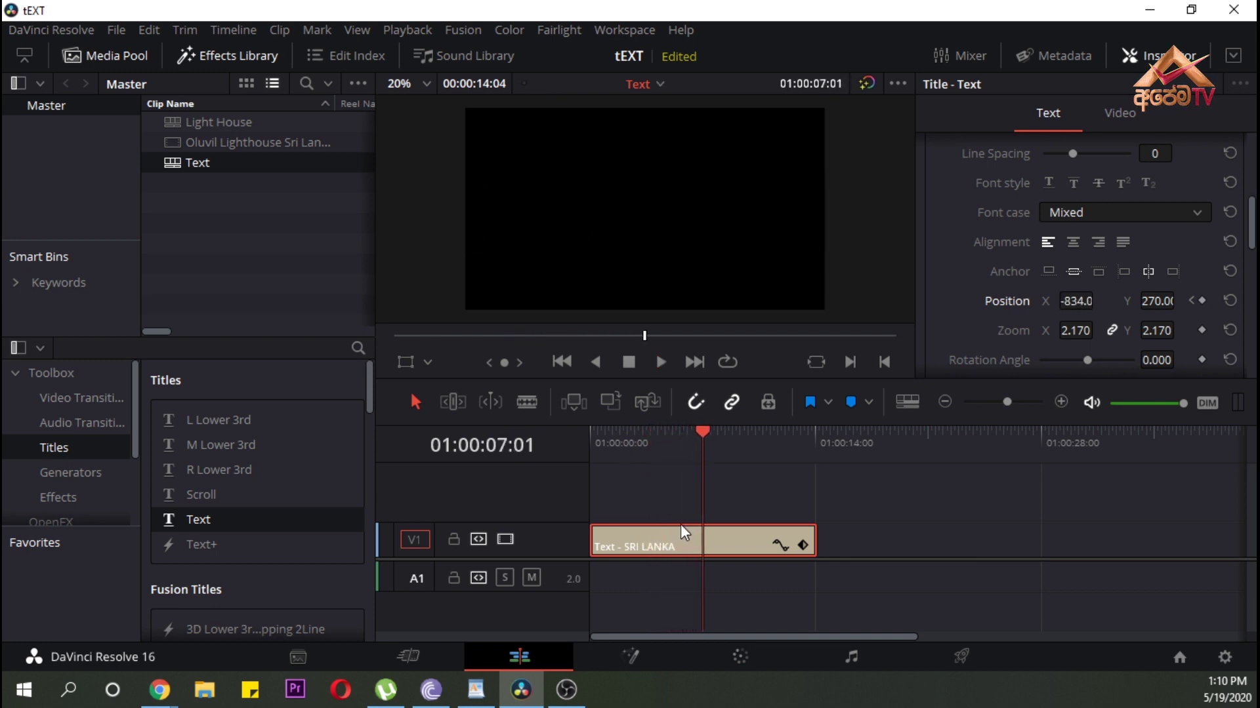
# Shift both position keyframes earlier and preview the slide from around six seconds
pyautogui.click(805, 545)
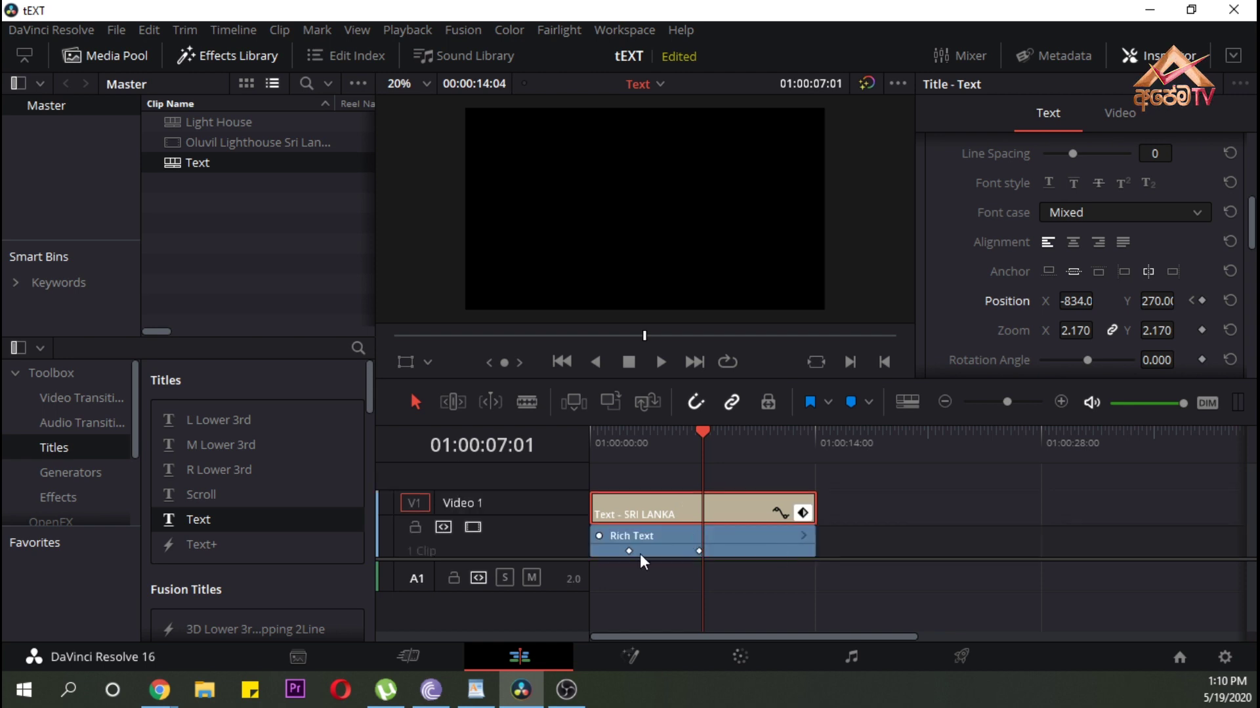
pyautogui.moveTo(629, 551); pyautogui.dragTo(593, 551)
pyautogui.moveTo(698, 551); pyautogui.dragTo(685, 551)
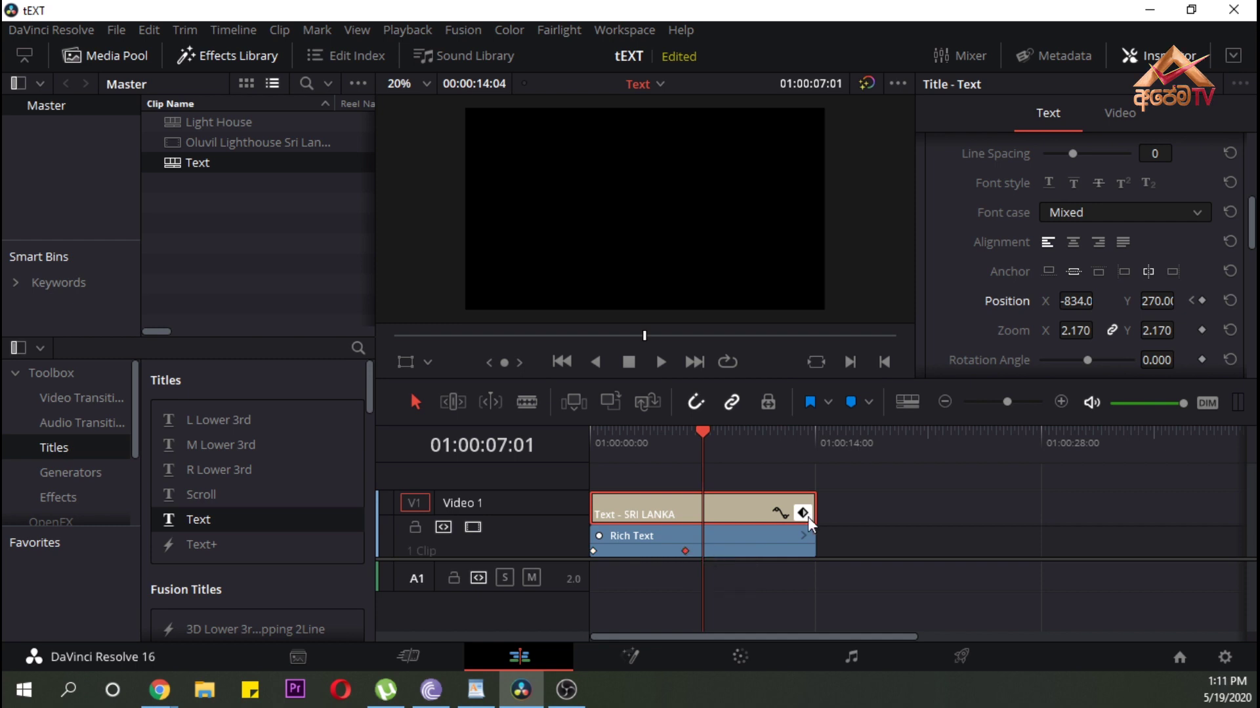
pyautogui.hotkey('ctrl', '-')
pyautogui.press('Home')
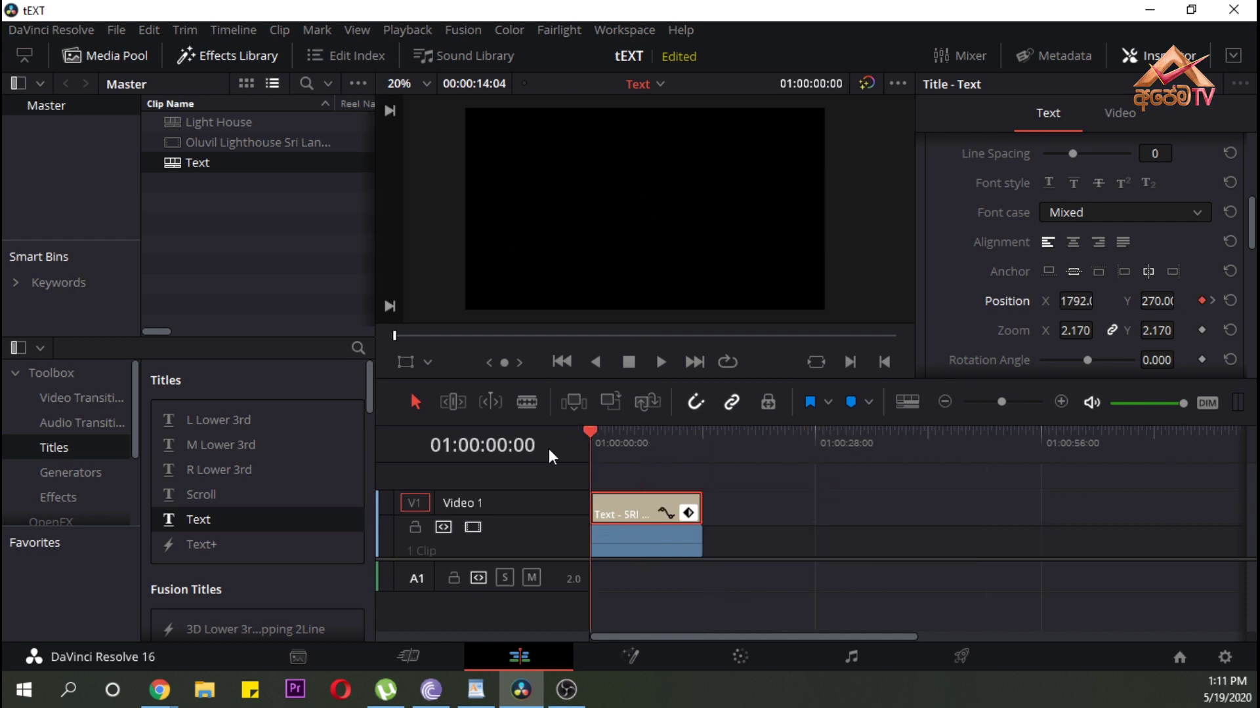
pyautogui.press('space')
pyautogui.hotkey('ctrl', '=')
pyautogui.click(686, 432)
pyautogui.click(696, 438)
pyautogui.press('space')
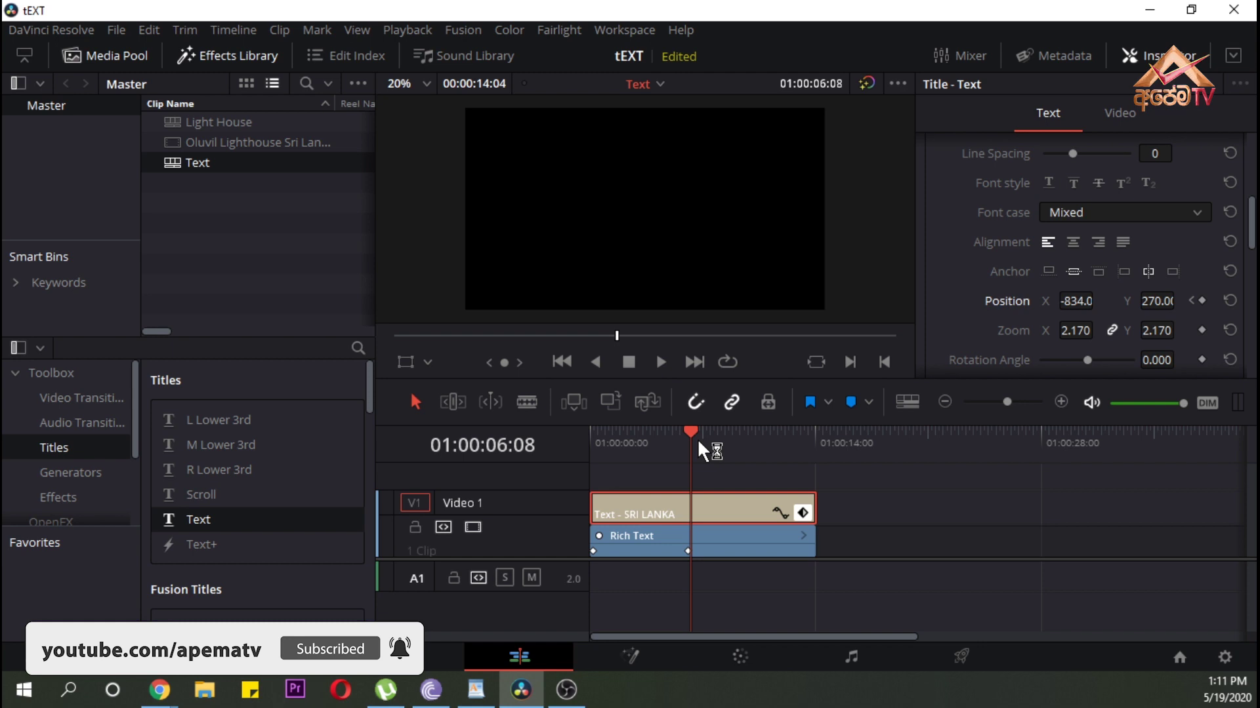
# Keyframe Position X, set it to about 1787 at 10:28, then move that keyframe to the clip's end
pyautogui.click(1201, 301)
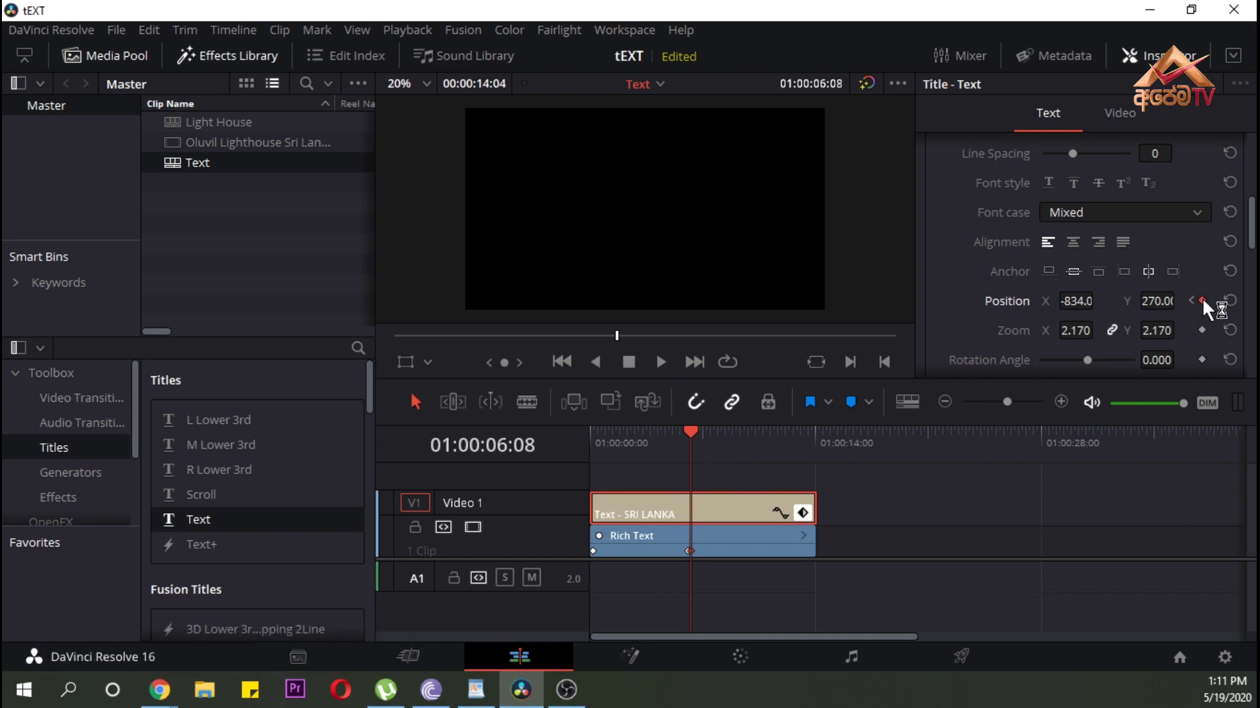
pyautogui.moveTo(699, 434); pyautogui.dragTo(766, 440)
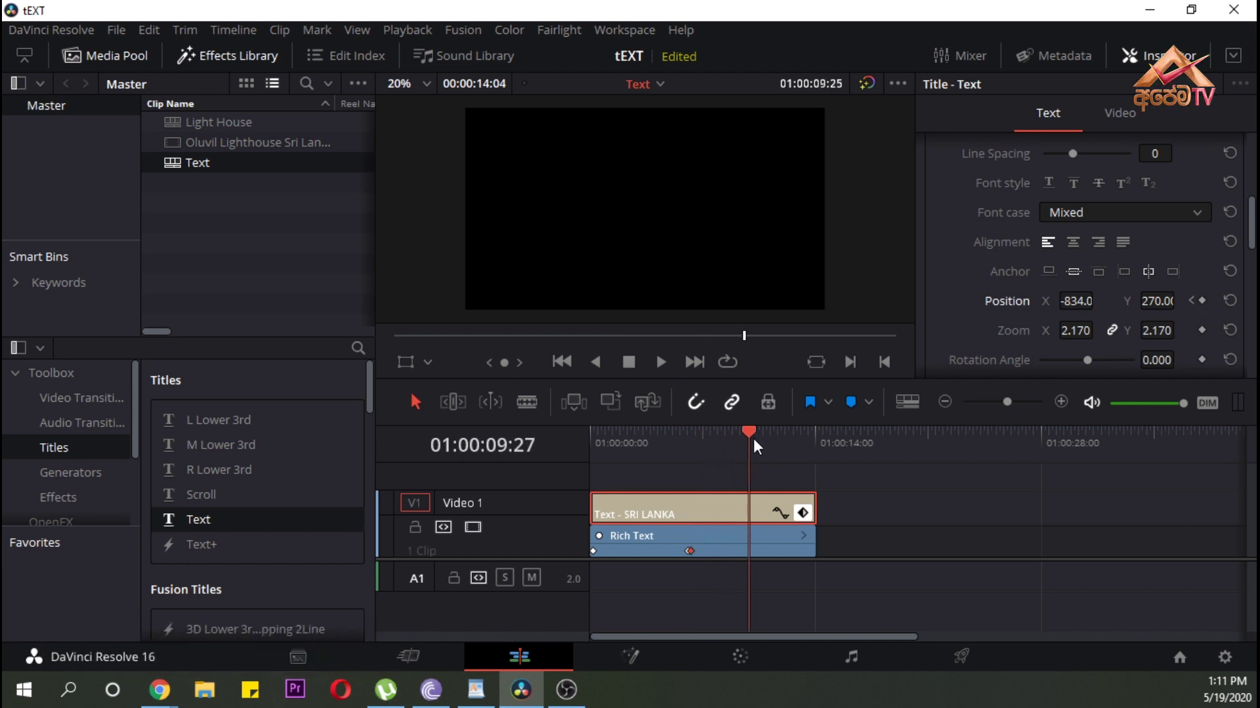
pyautogui.moveTo(1076, 301); pyautogui.dragTo(1098, 300)
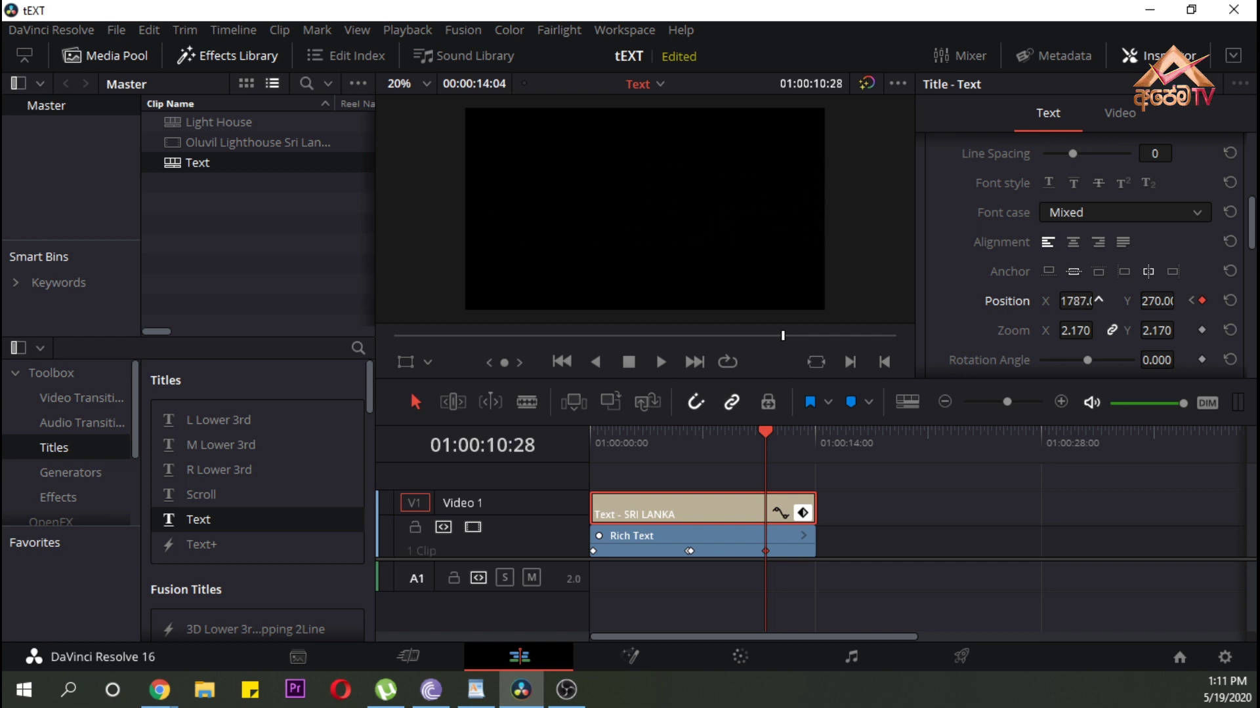
pyautogui.moveTo(766, 553); pyautogui.dragTo(820, 553)
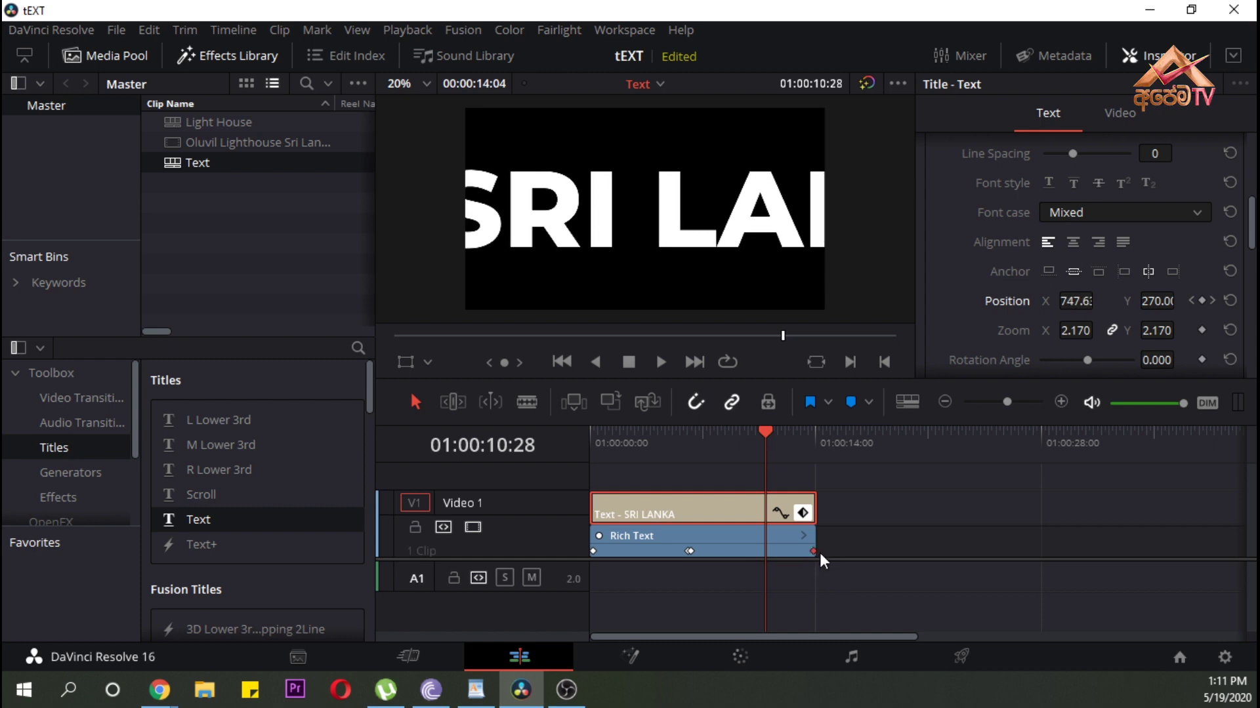
pyautogui.moveTo(737, 442); pyautogui.dragTo(522, 462)
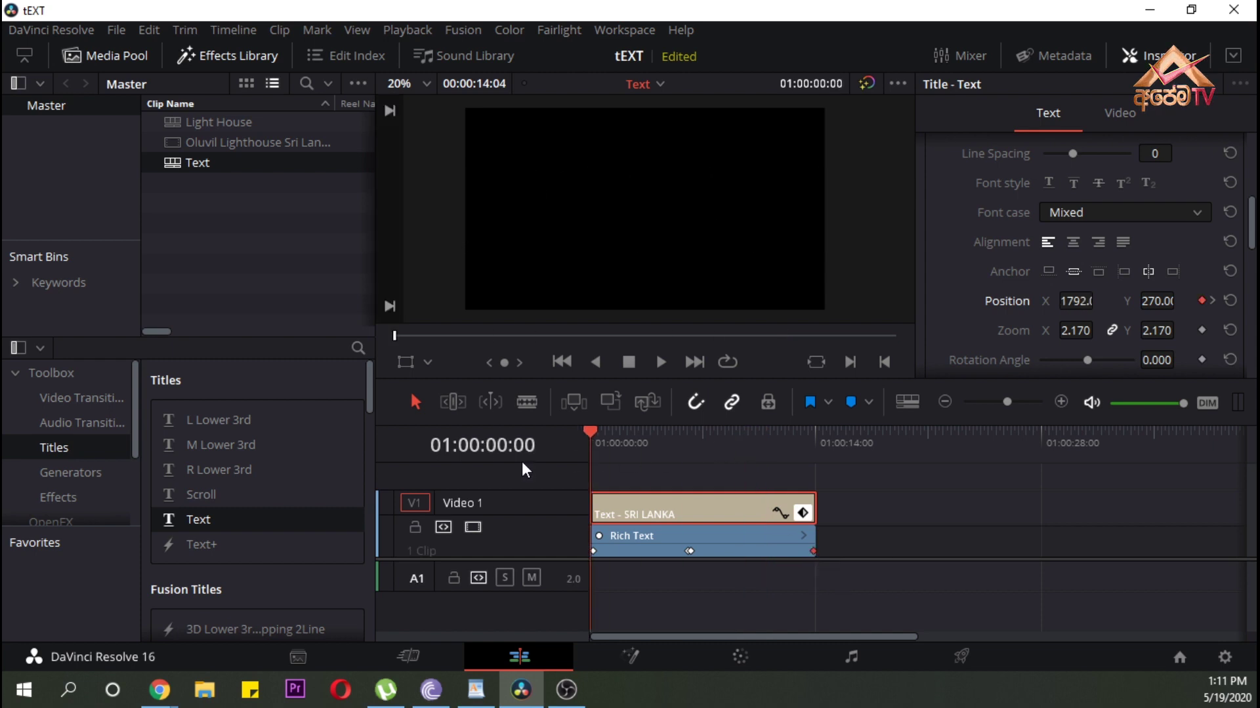
pyautogui.press('space')
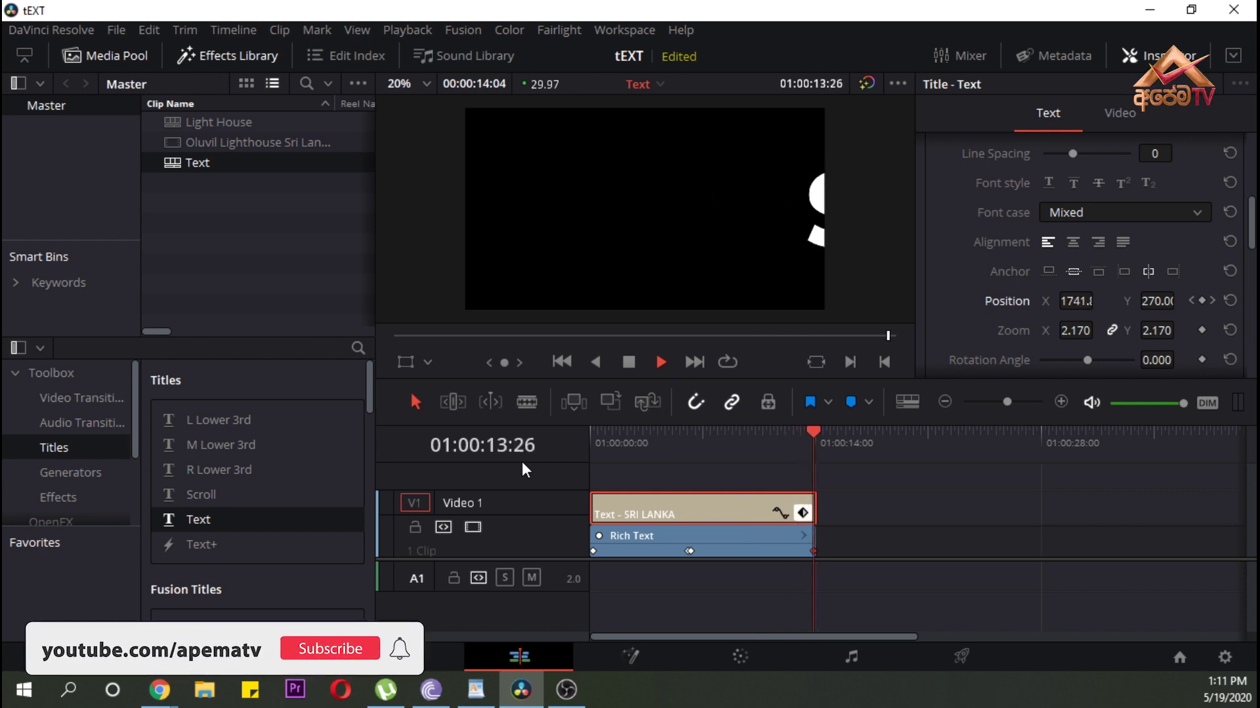
pyautogui.click(666, 437)
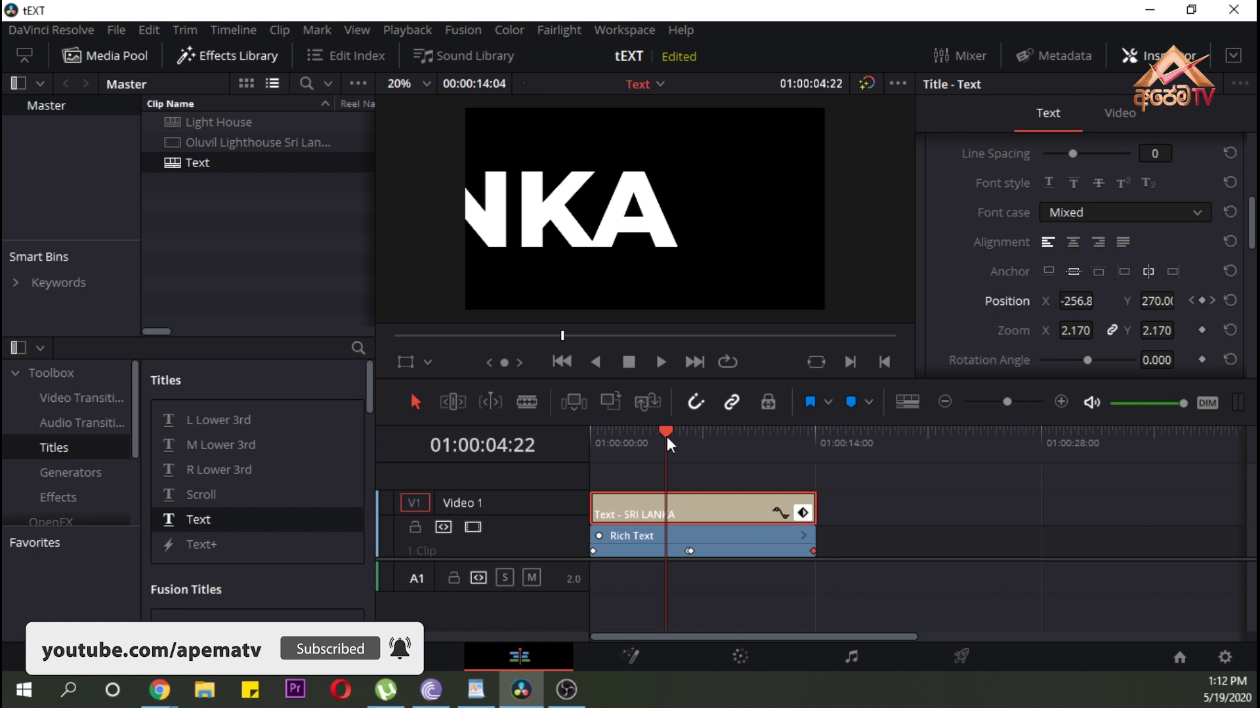
# Create and open a new empty timeline named 'Black' using Ctrl+N
pyautogui.rightClick(278, 240)
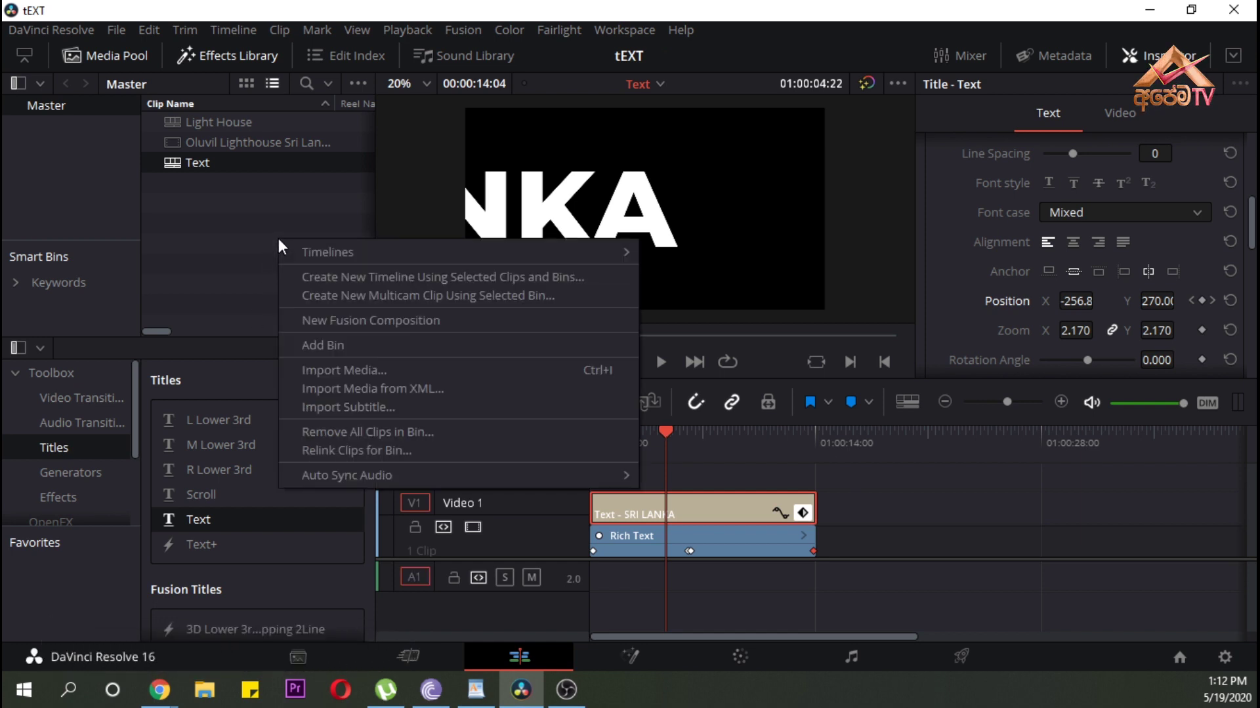
pyautogui.click(227, 216)
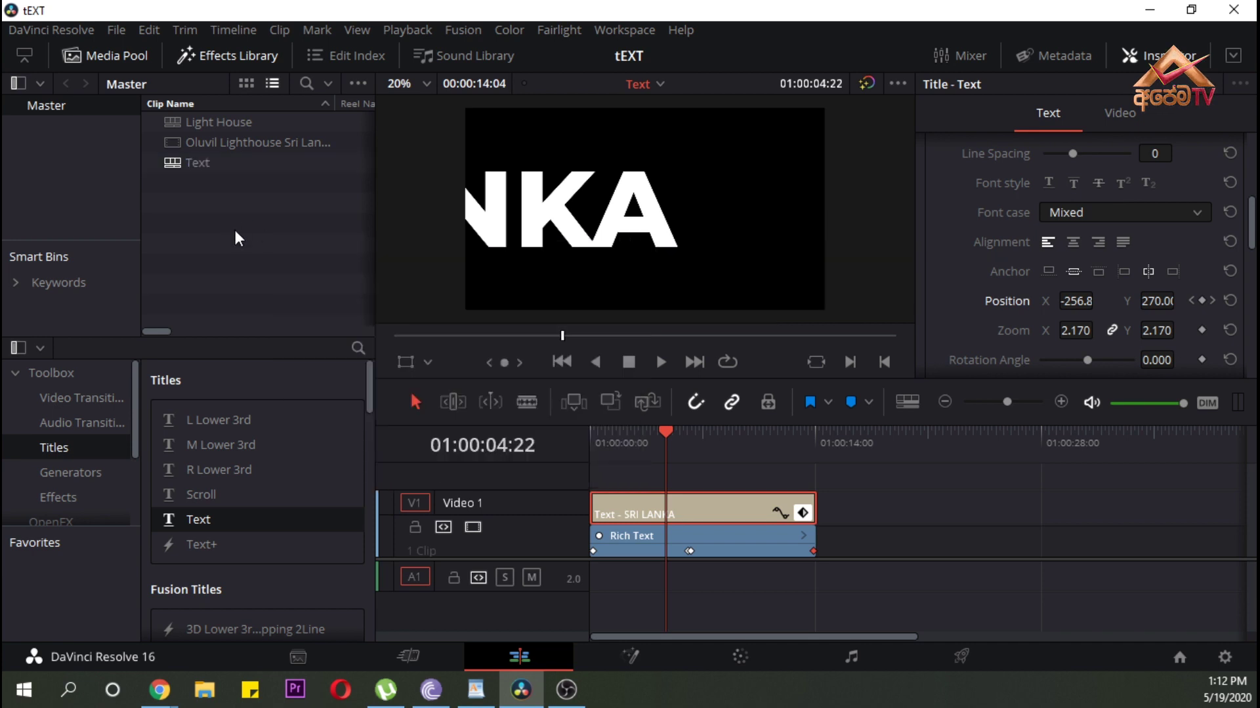
pyautogui.hotkey('ctrl', 'n')
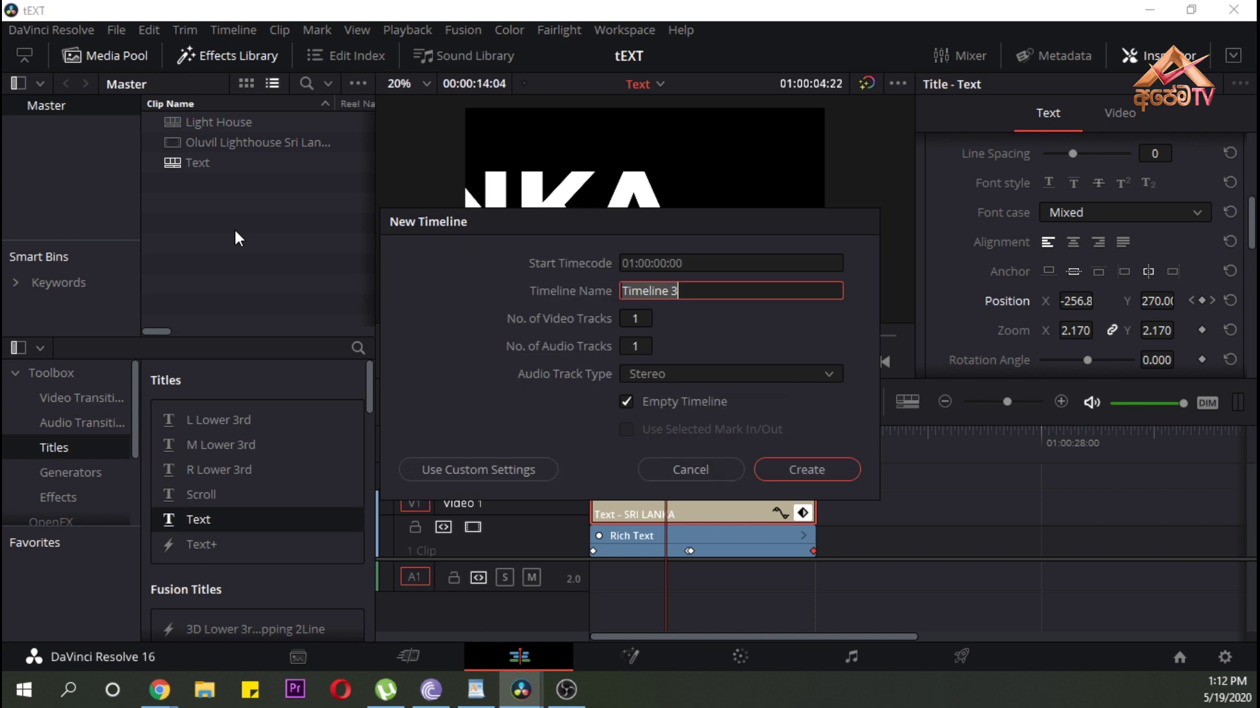
pyautogui.write('Black')
pyautogui.click(819, 470)
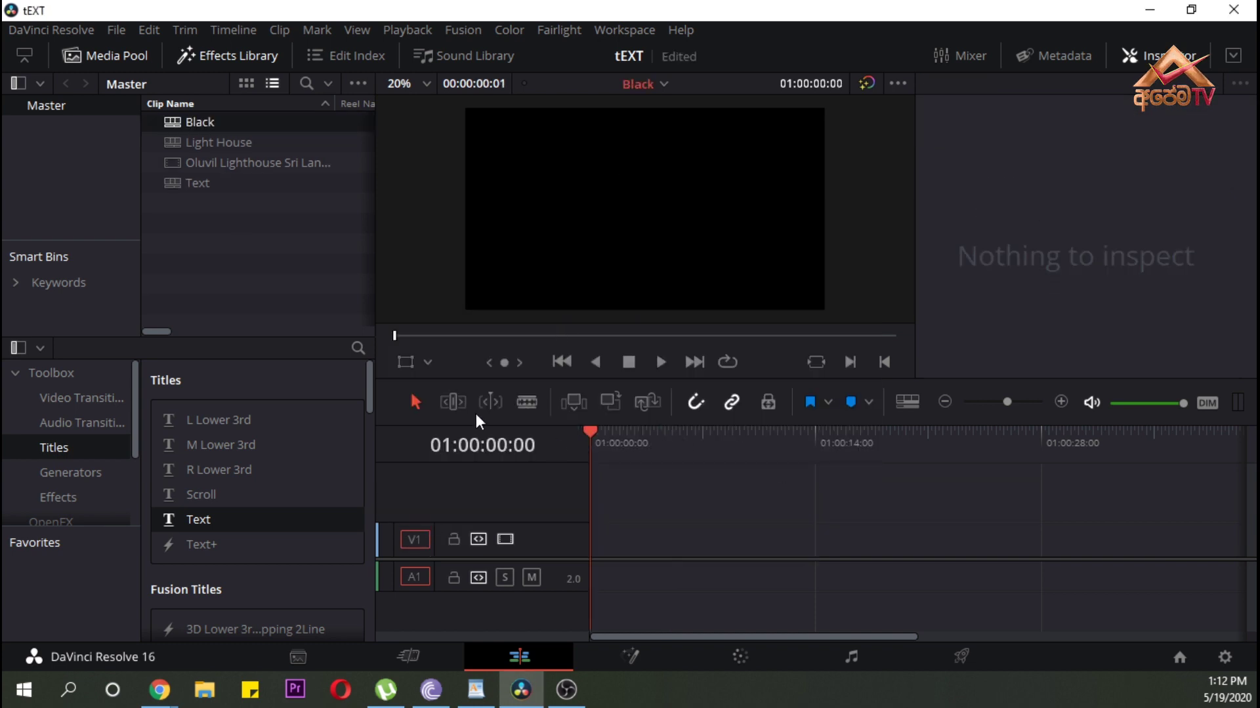
# Add a black Solid Color generator to V1 and extend it to 00:00:13:29
pyautogui.click(90, 478)
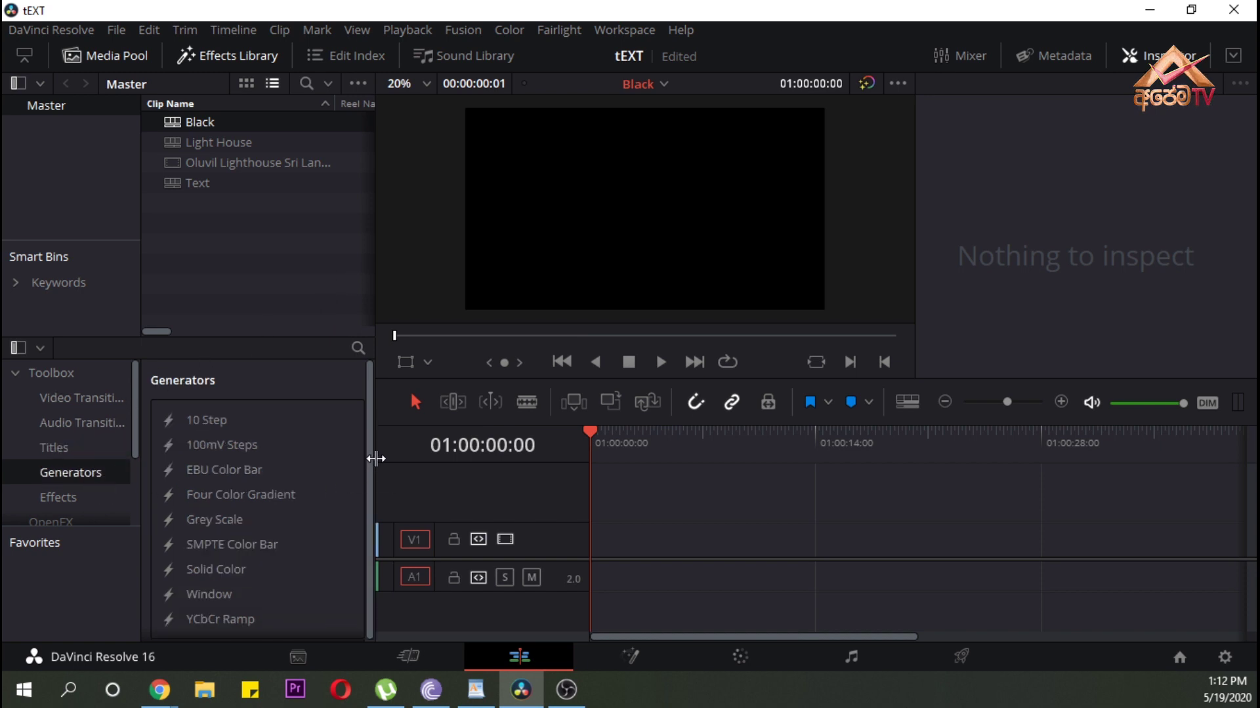
pyautogui.click(230, 568)
pyautogui.moveTo(187, 569); pyautogui.dragTo(639, 554)
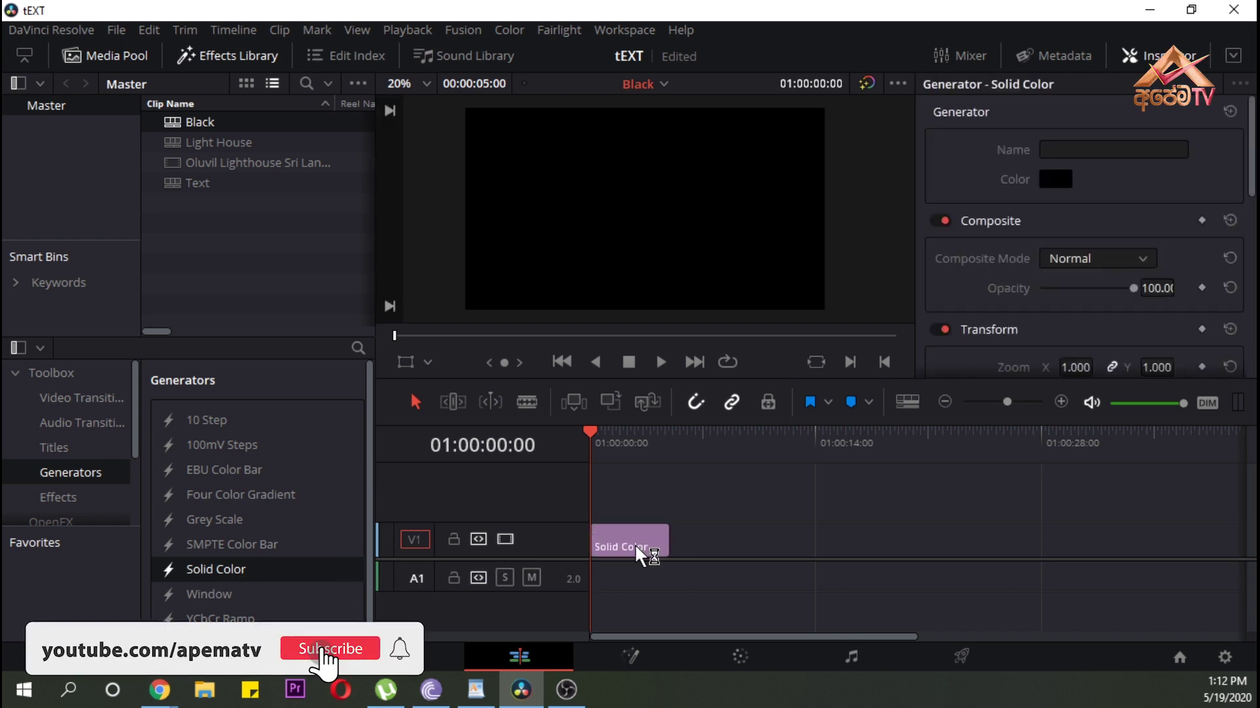
pyautogui.click(1052, 179)
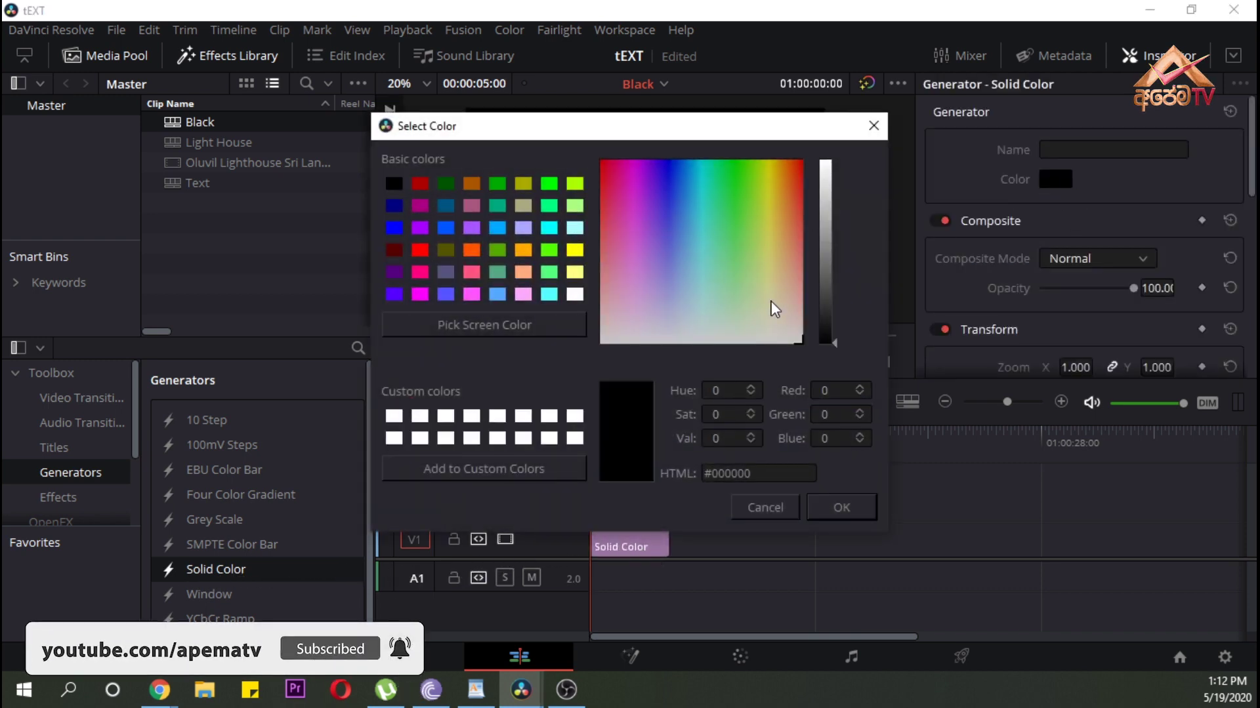
pyautogui.click(846, 507)
pyautogui.moveTo(669, 552); pyautogui.dragTo(814, 553)
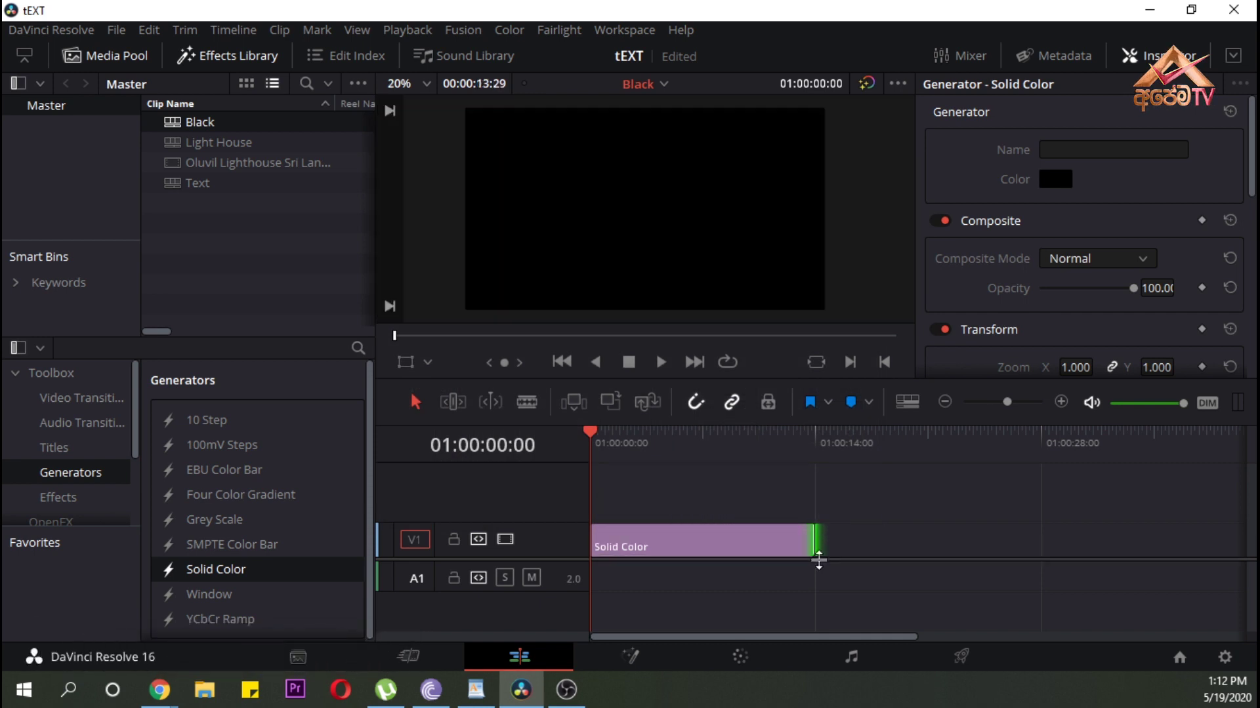
pyautogui.click(693, 544)
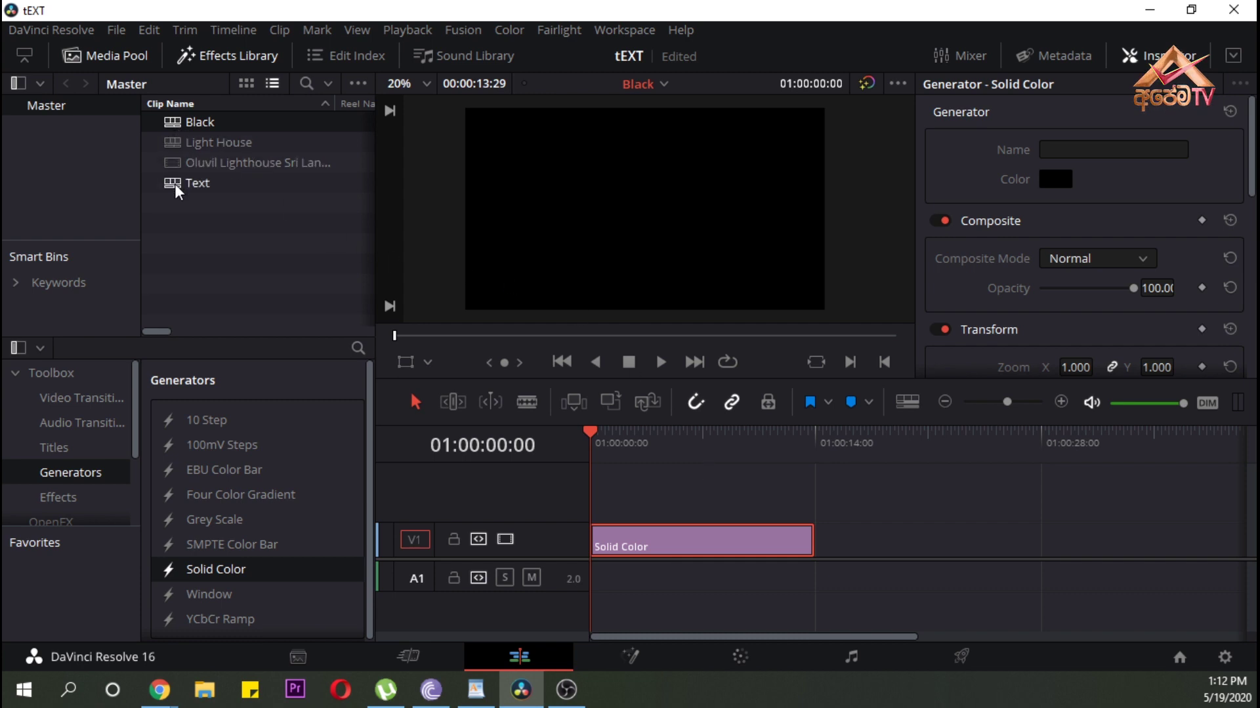
# Stack the Text timeline on V2 over the solid, trim it to match, preview, and save
pyautogui.moveTo(176, 190); pyautogui.dragTo(597, 518)
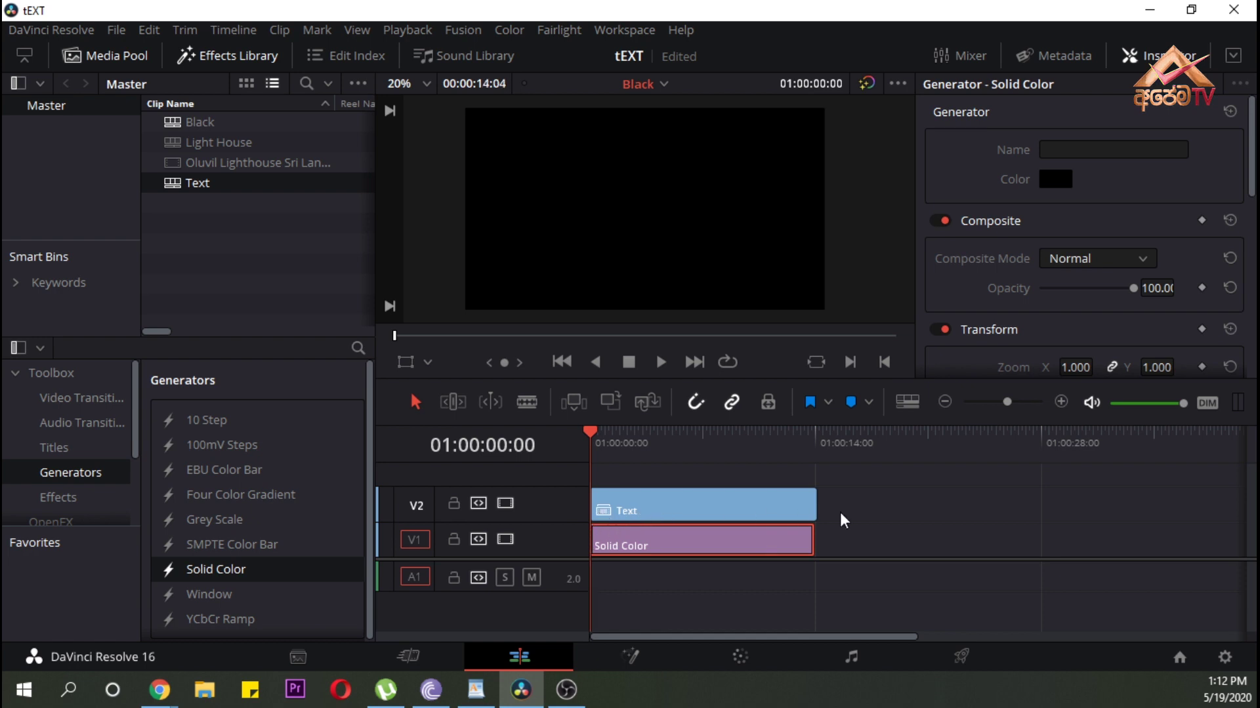
pyautogui.moveTo(813, 513); pyautogui.dragTo(811, 514)
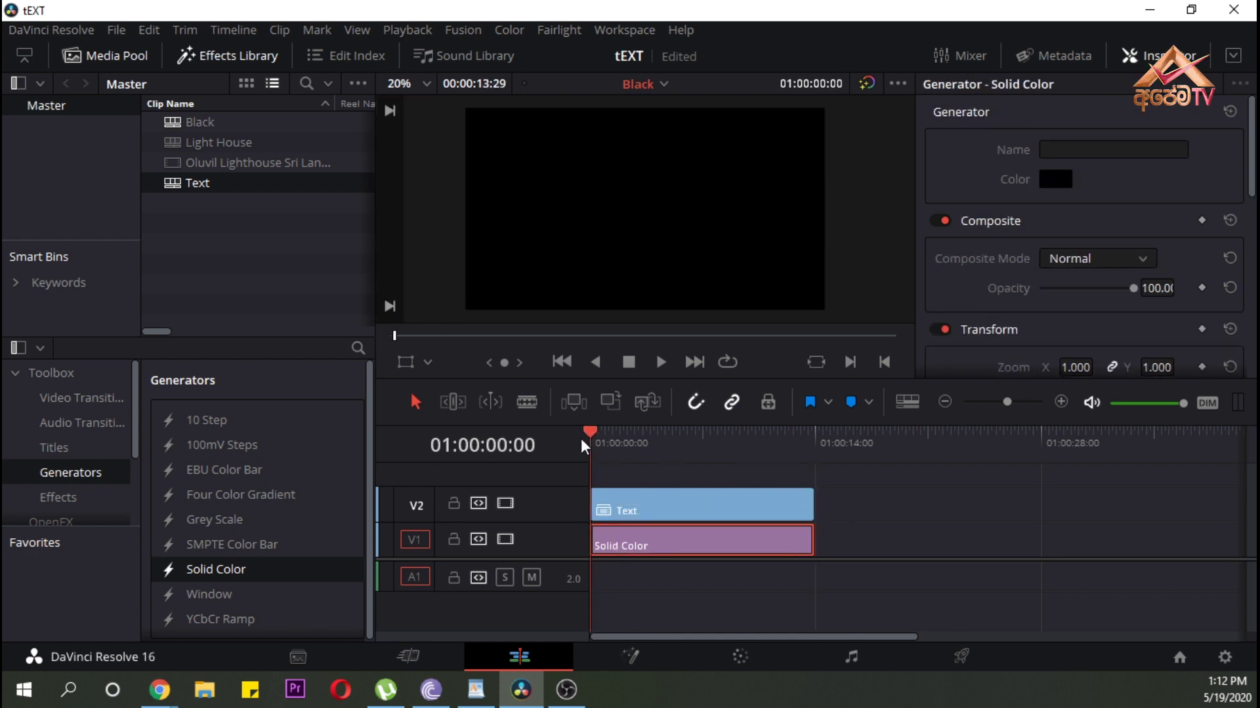
pyautogui.press('space')
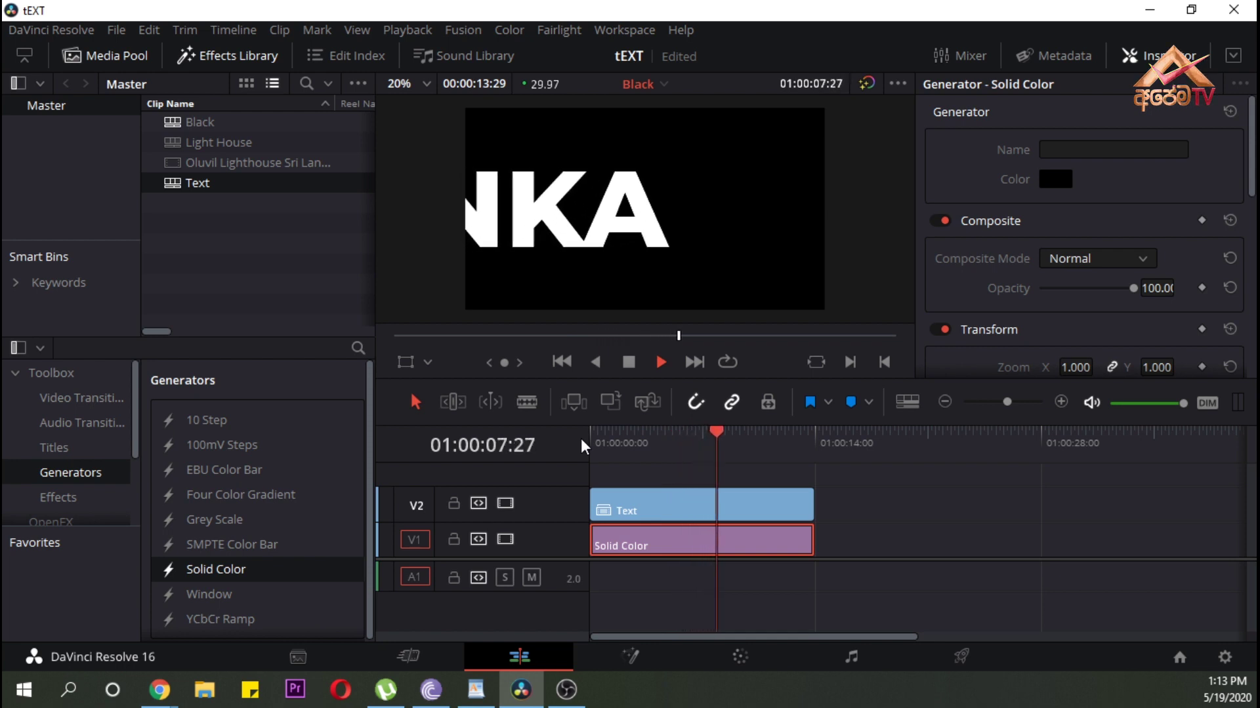
pyautogui.press('space')
pyautogui.hotkey('ctrl', 's')
pyautogui.click(200, 122)
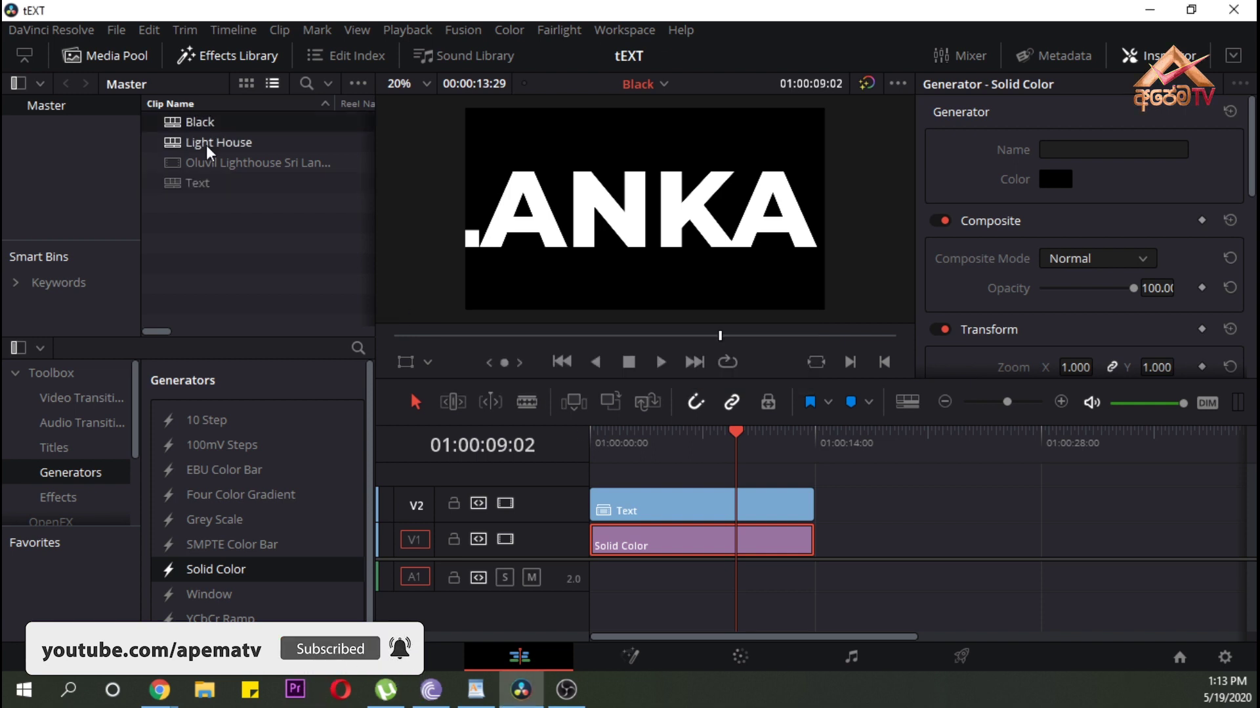
# Open Light House and place the Black timeline on V2 above the lighthouse clip, aligned at the start
pyautogui.doubleClick(191, 142)
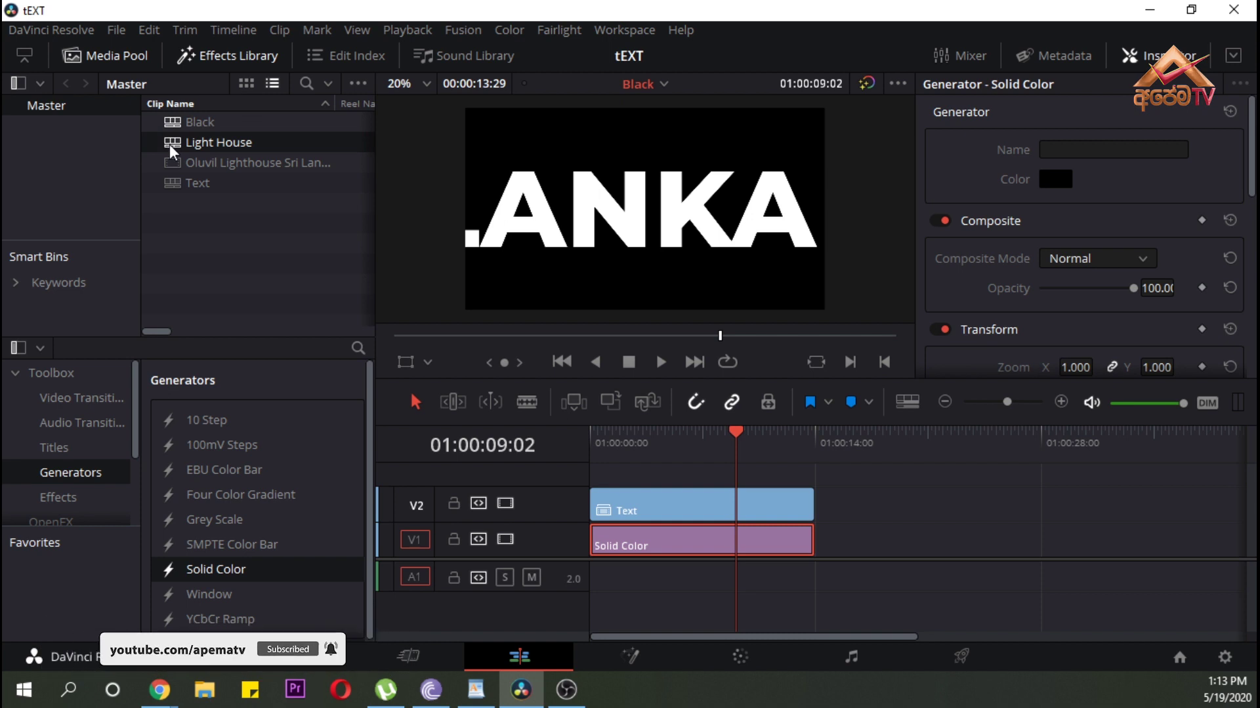
pyautogui.moveTo(458, 289)
pyautogui.mouseDown()
pyautogui.moveTo(828, 513)
pyautogui.moveTo(646, 514)
pyautogui.mouseUp()
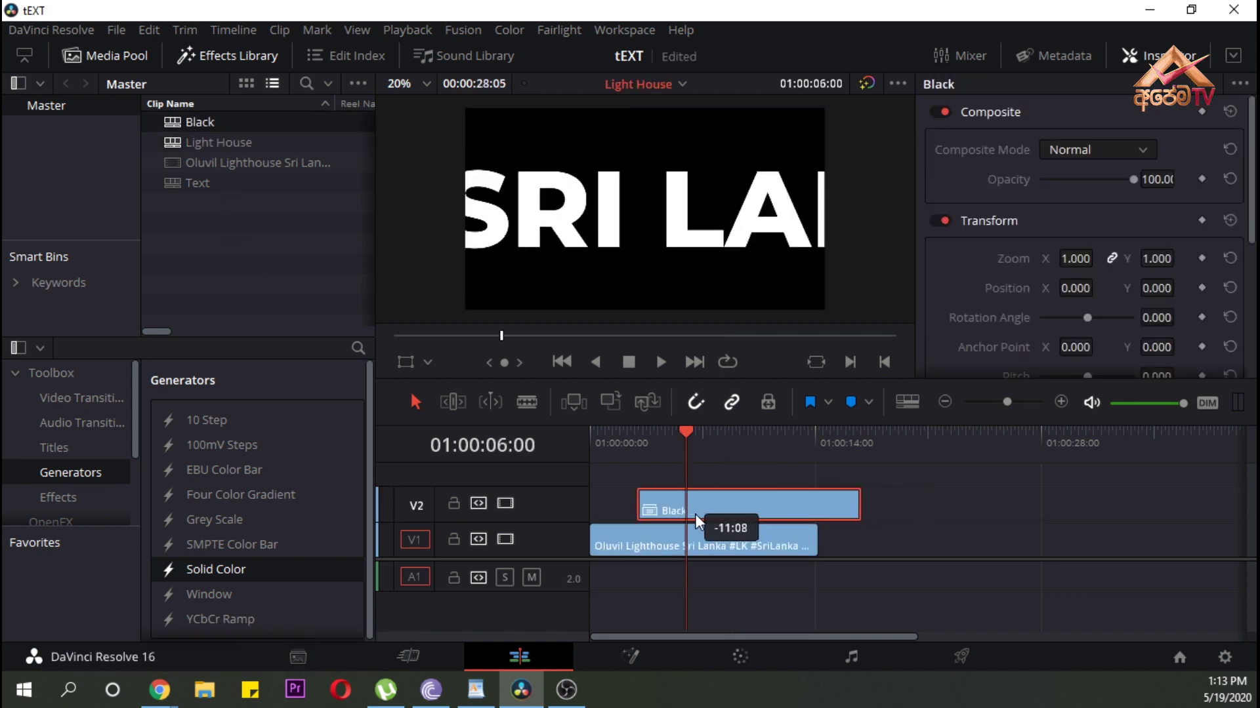
pyautogui.moveTo(703, 439)
pyautogui.mouseDown()
pyautogui.moveTo(783, 447)
pyautogui.moveTo(771, 450)
pyautogui.mouseUp()
pyautogui.click(644, 438)
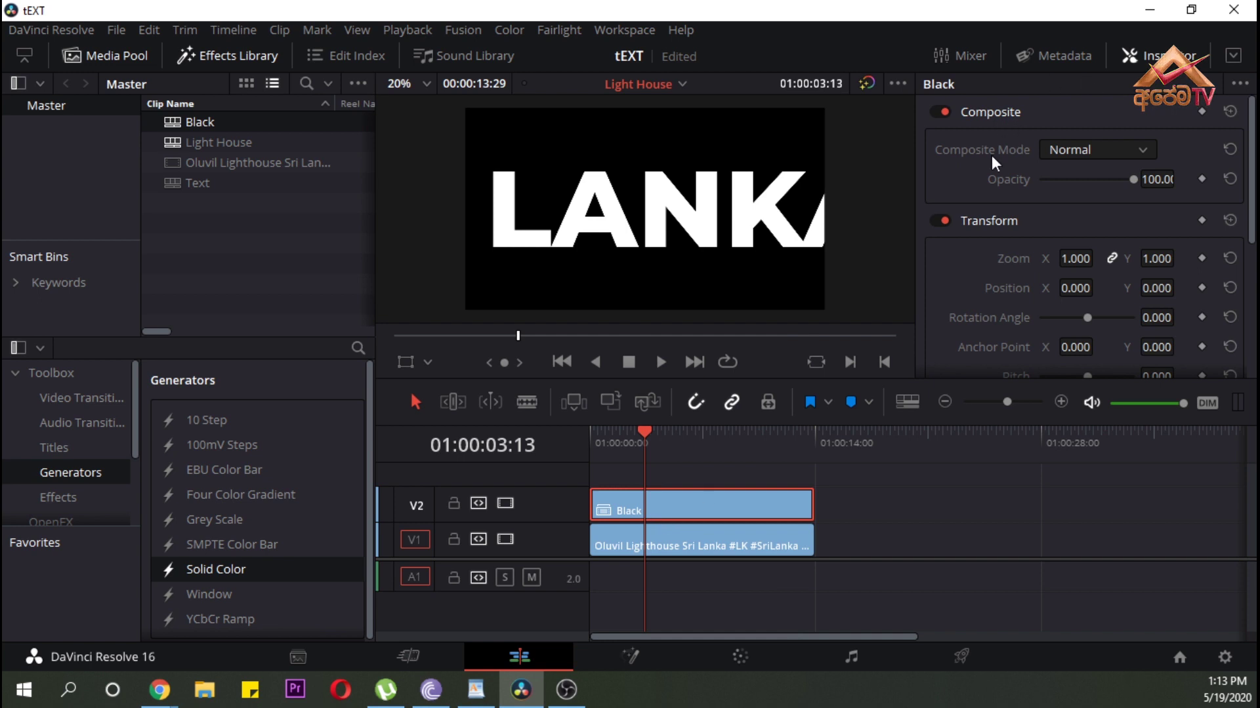
# Set the Black clip's Composite Mode to Darker Color so beach footage fills the letters
pyautogui.click(1077, 149)
pyautogui.moveTo(1153, 227); pyautogui.dragTo(1157, 264)
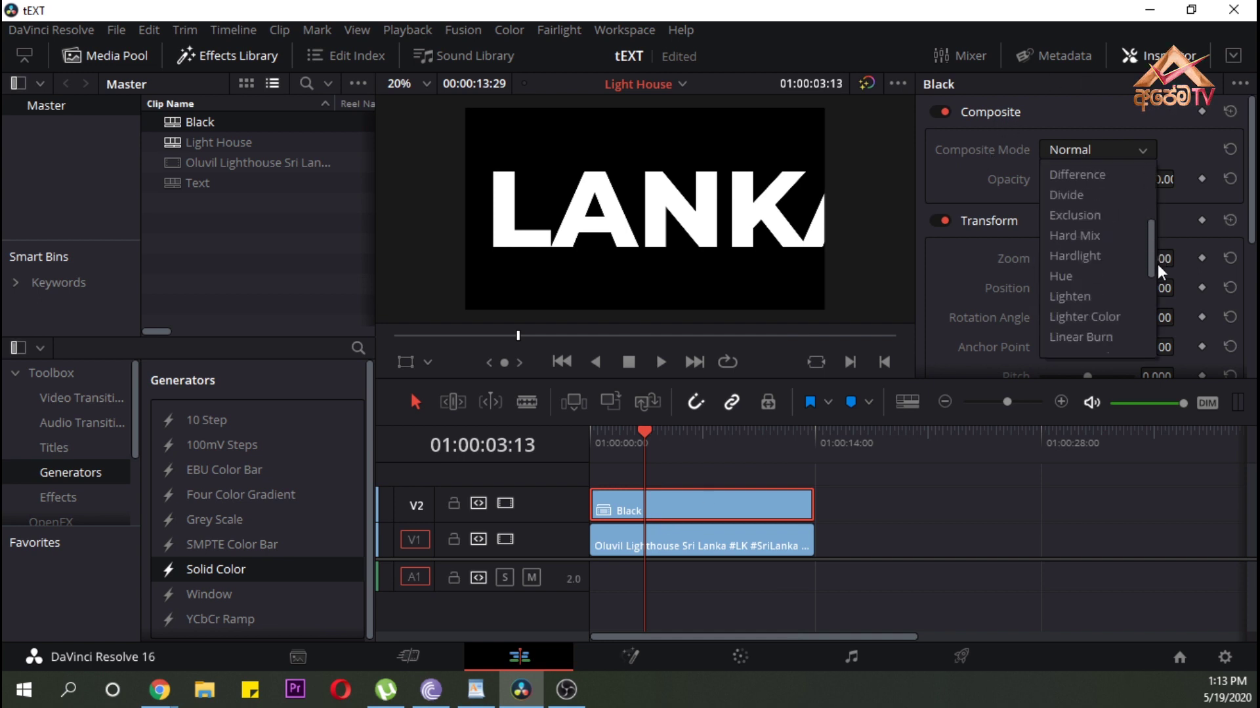
pyautogui.click(1075, 328)
pyautogui.click(1102, 149)
pyautogui.click(1103, 194)
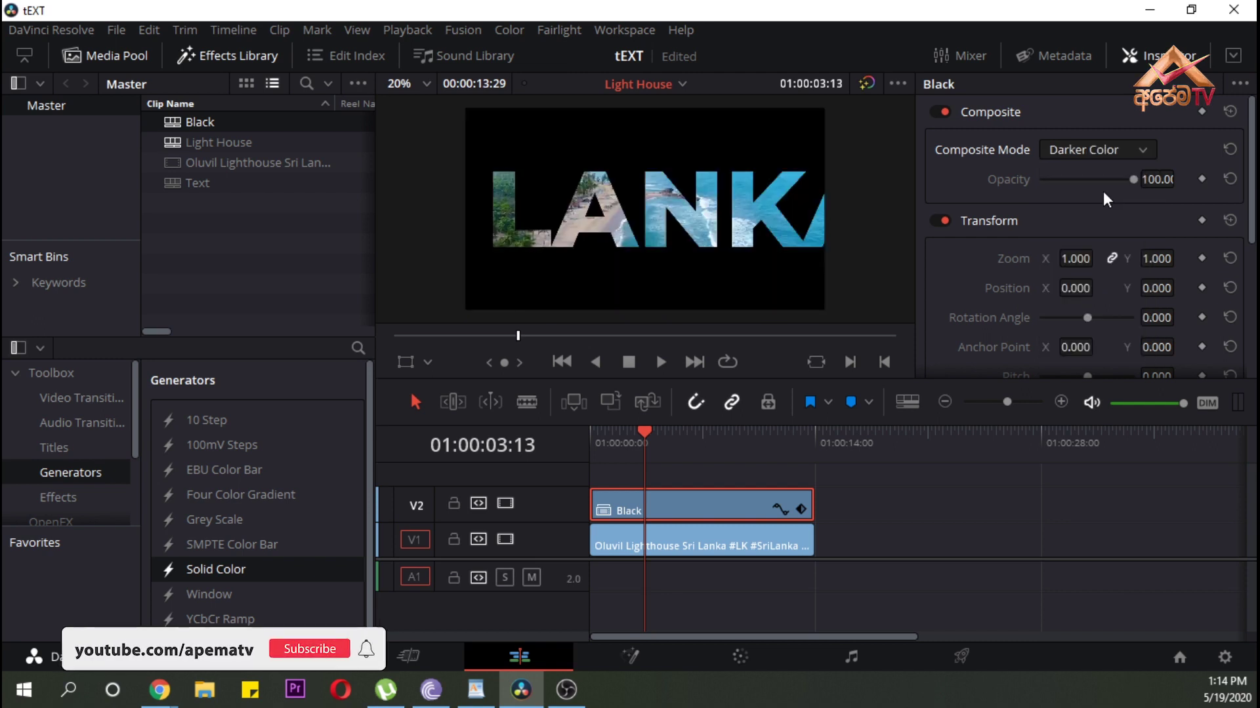
pyautogui.moveTo(644, 434)
pyautogui.mouseDown()
pyautogui.moveTo(600, 443)
pyautogui.moveTo(804, 445)
pyautogui.moveTo(697, 454)
pyautogui.mouseUp()
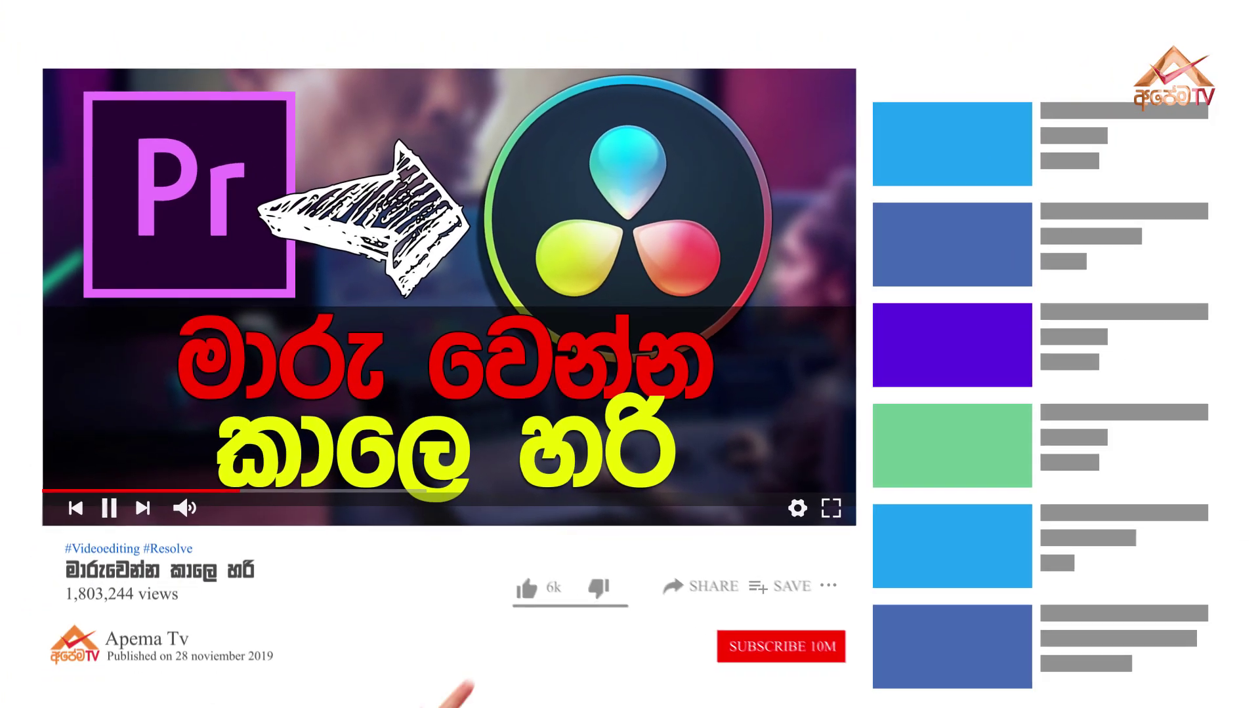